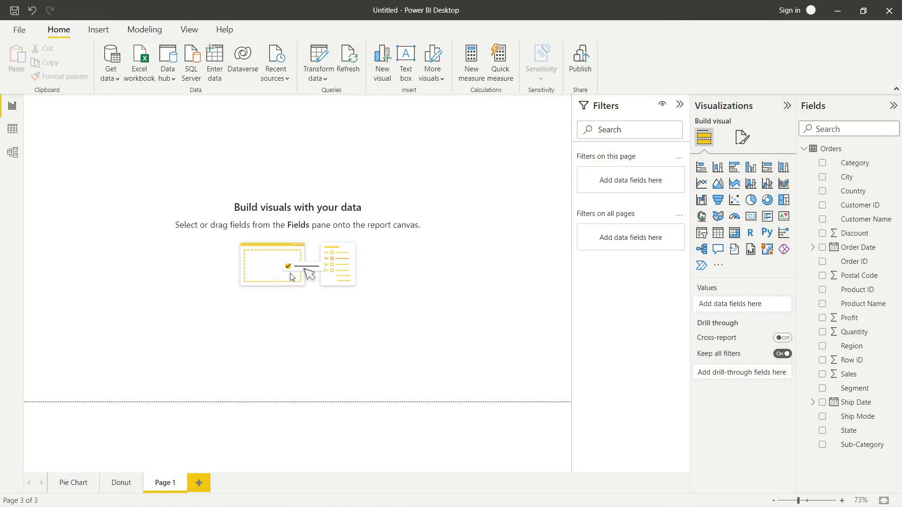
# Insert a funnel chart of Sales by Sub-Category on Page 1 and enlarge it to span the page
pyautogui.click(717, 200)
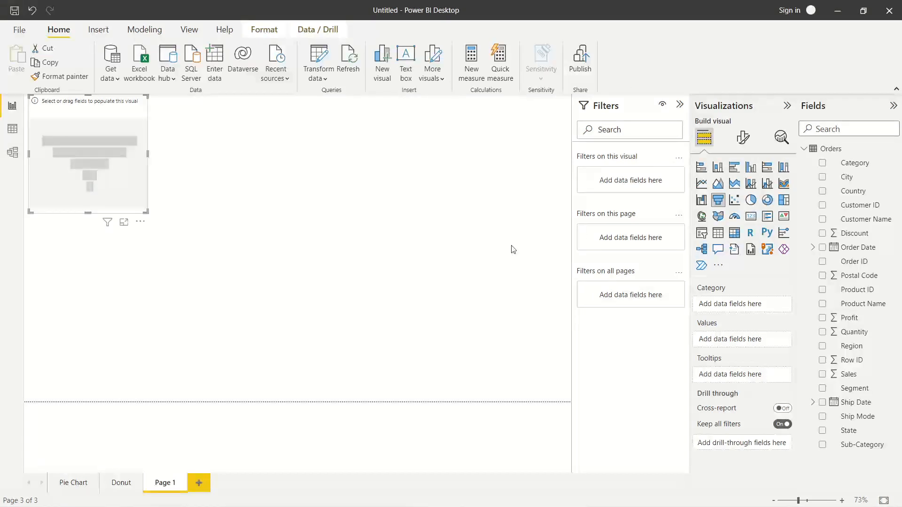
pyautogui.moveTo(146, 212); pyautogui.dragTo(611, 391)
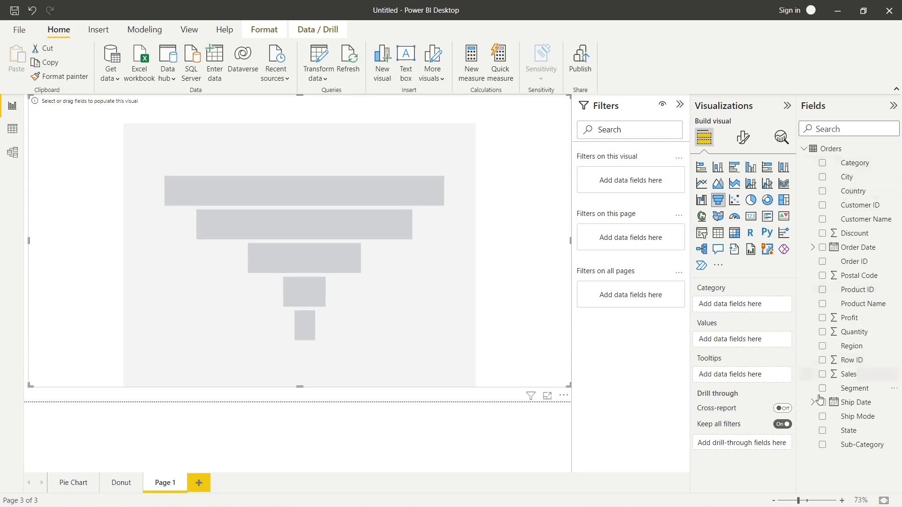
pyautogui.click(822, 445)
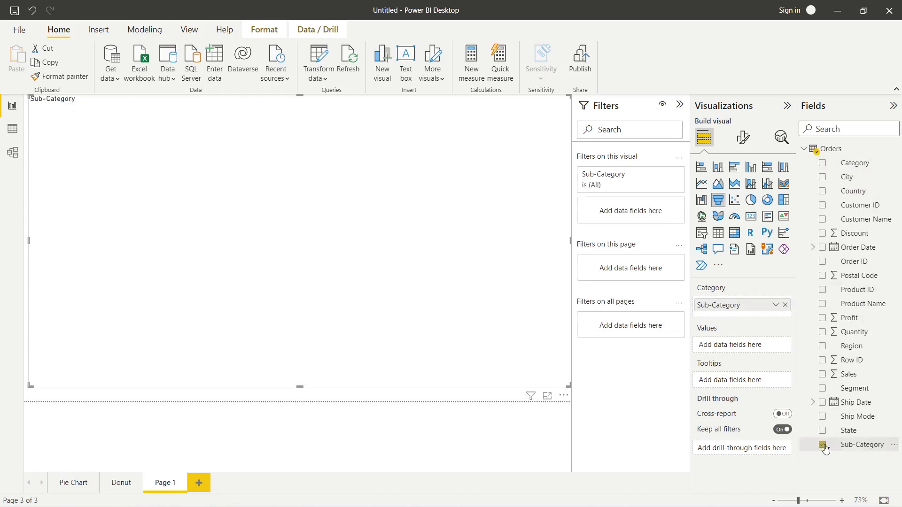
pyautogui.click(823, 375)
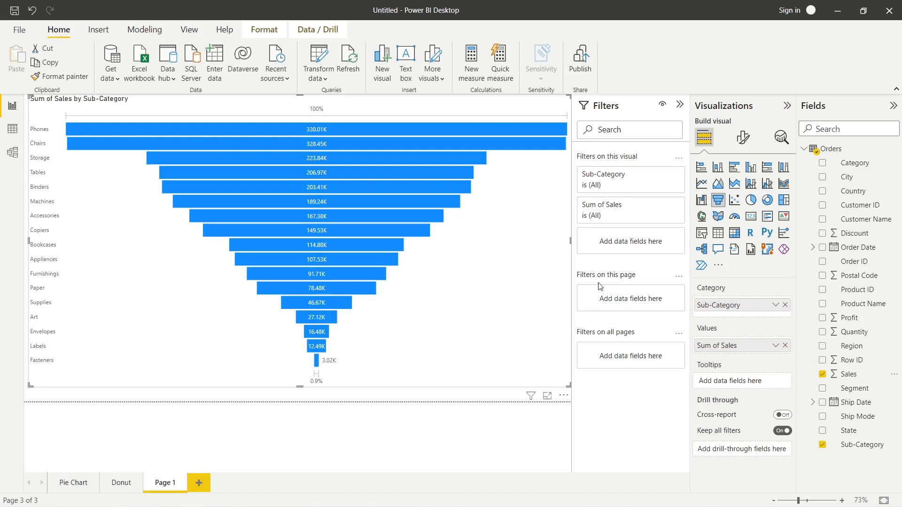
pyautogui.moveTo(422, 213)
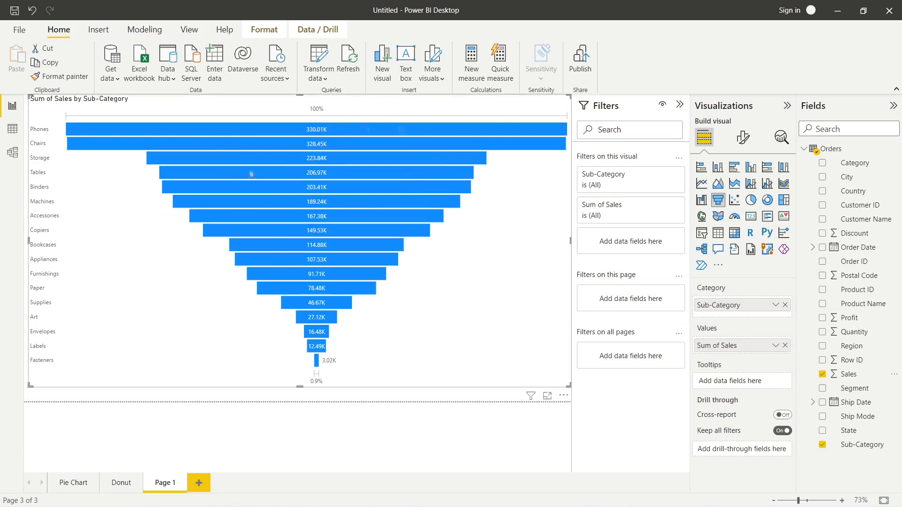
# Copy the formatting of the pie chart on the Pie Chart page onto the Page 1 funnel chart
pyautogui.click(74, 483)
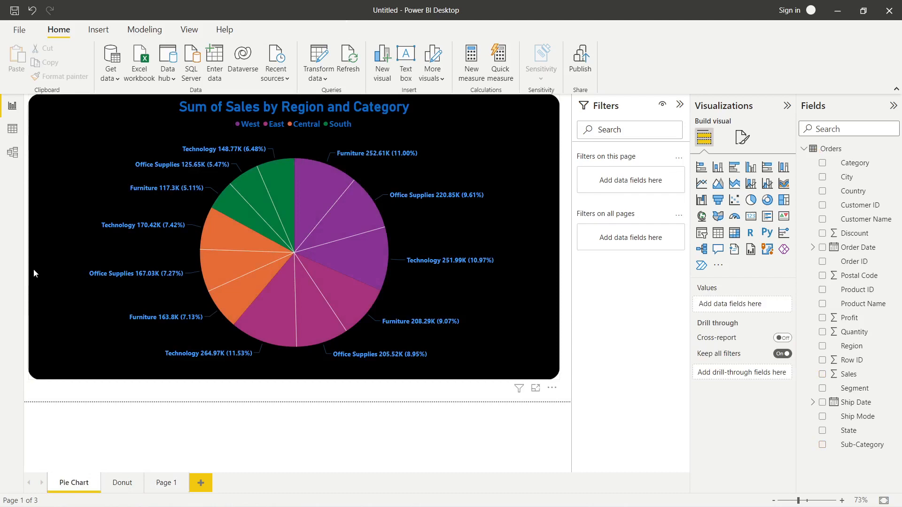
pyautogui.click(47, 76)
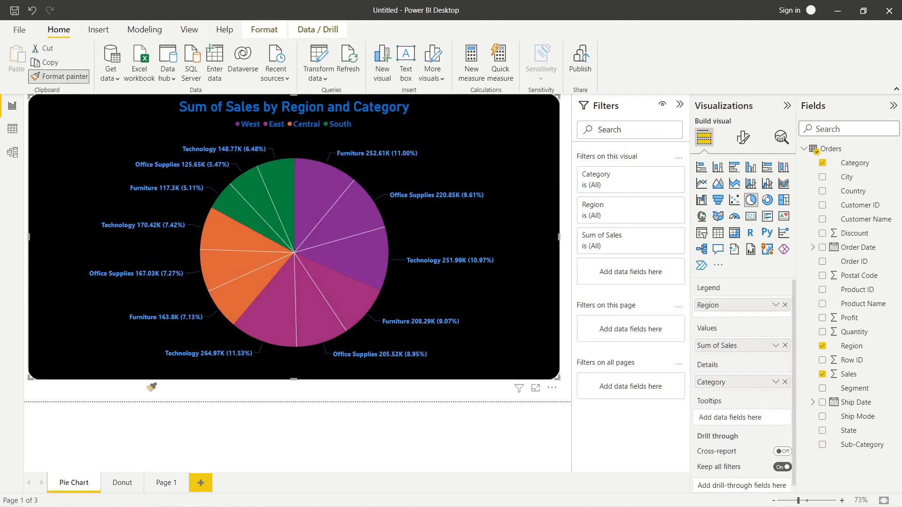
pyautogui.click(161, 481)
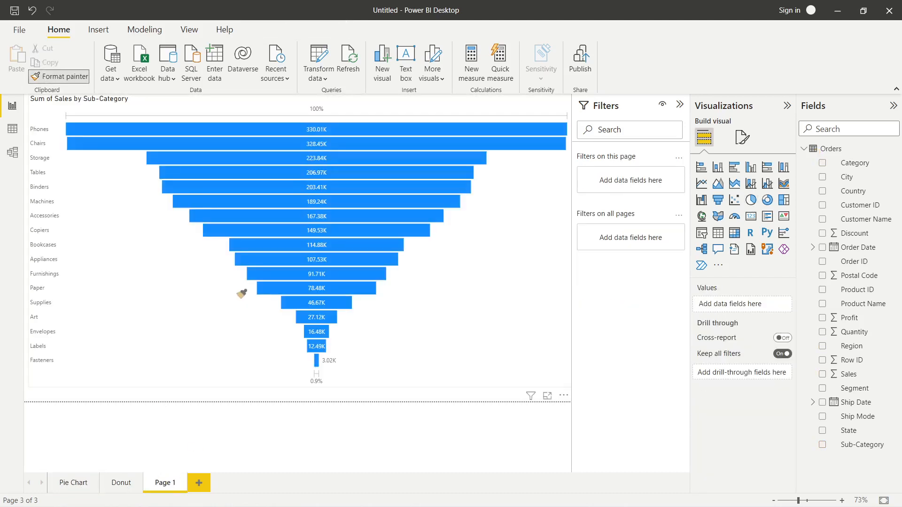
pyautogui.click(236, 288)
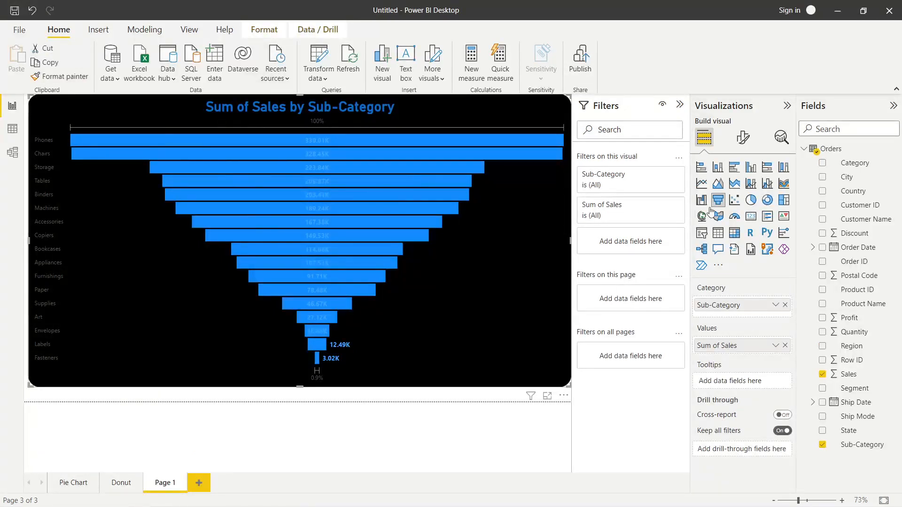
# Set the default bar color of the funnel chart to green
pyautogui.click(744, 137)
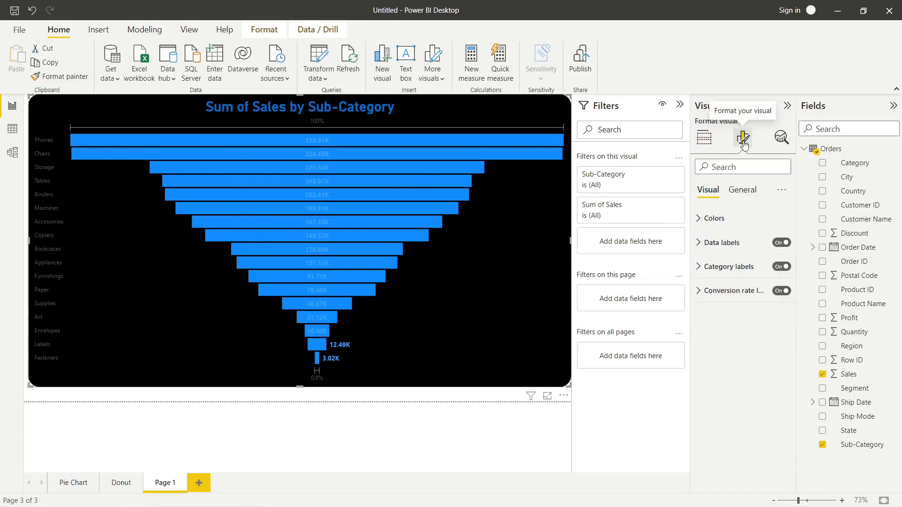
pyautogui.click(706, 219)
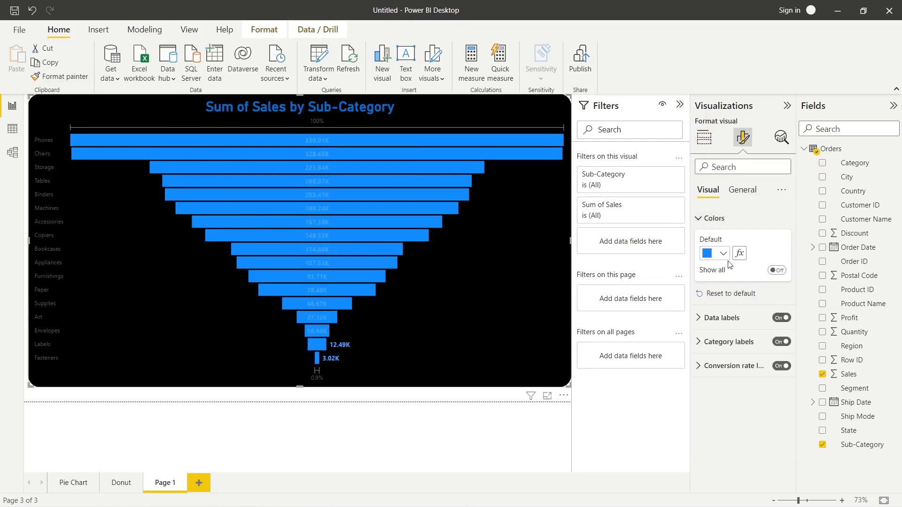
pyautogui.click(723, 253)
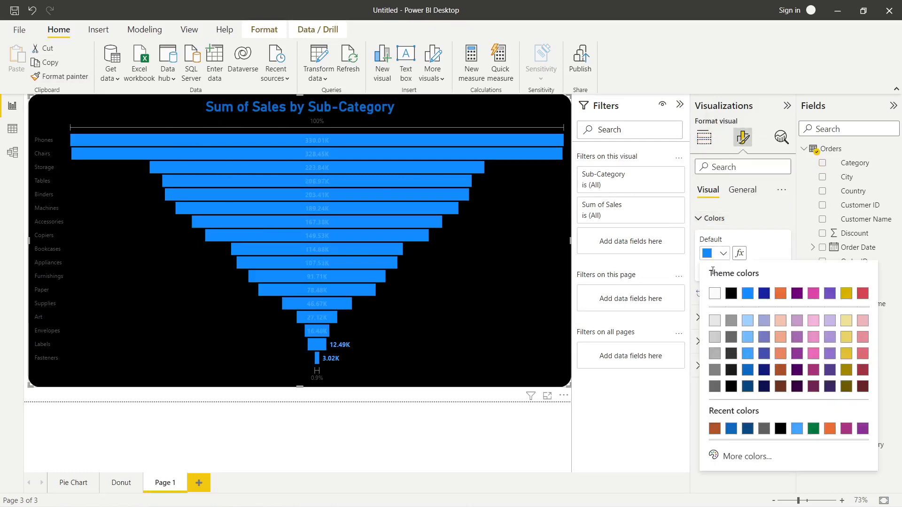
pyautogui.click(814, 428)
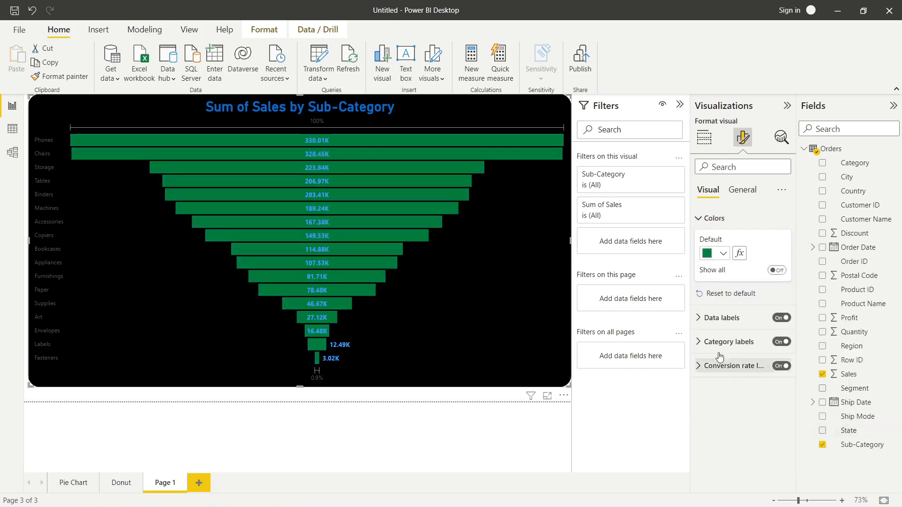
# Try "Data value, percent of previous" as the data label contents, switch back to "Data value", and look over the value formatting options
pyautogui.click(697, 320)
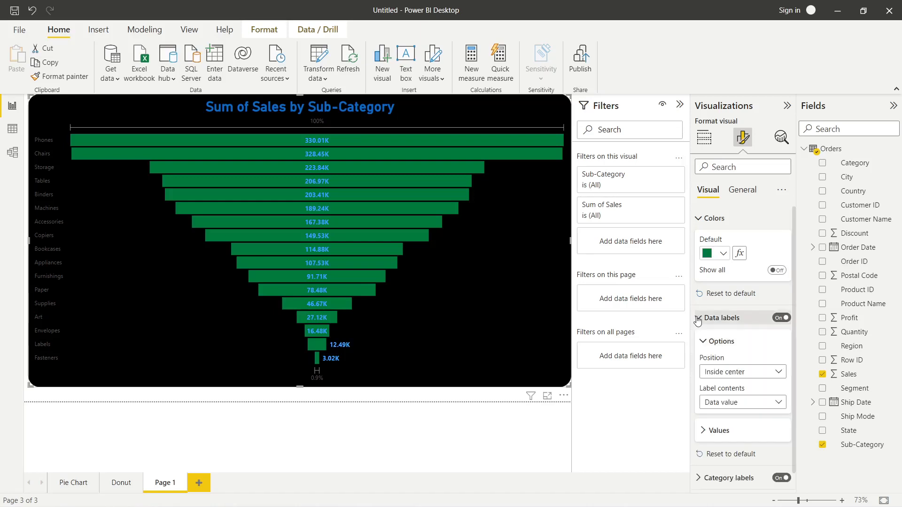
pyautogui.scroll(-1, 697, 320)
pyautogui.click(750, 383)
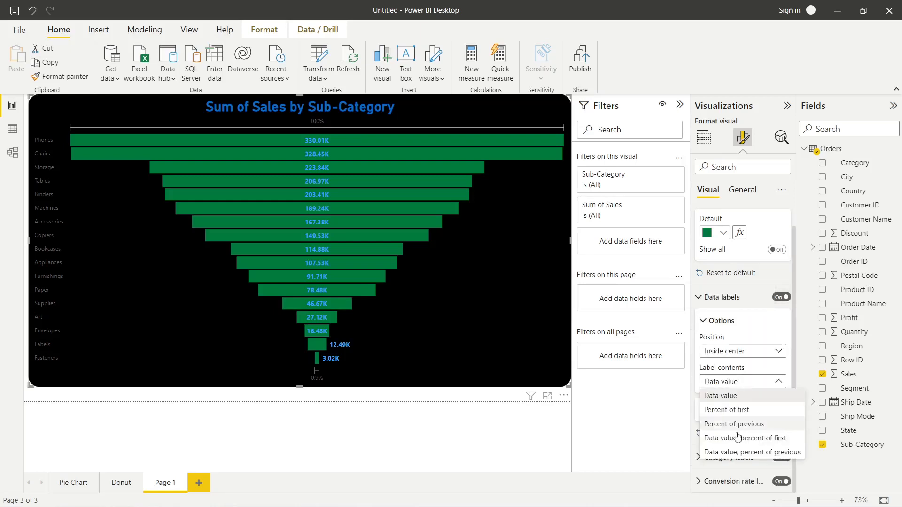
pyautogui.click(738, 452)
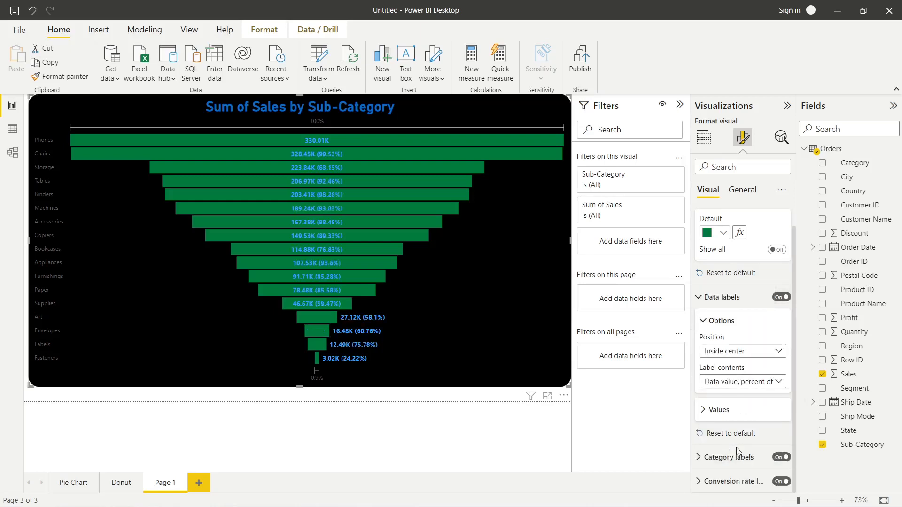
pyautogui.click(737, 382)
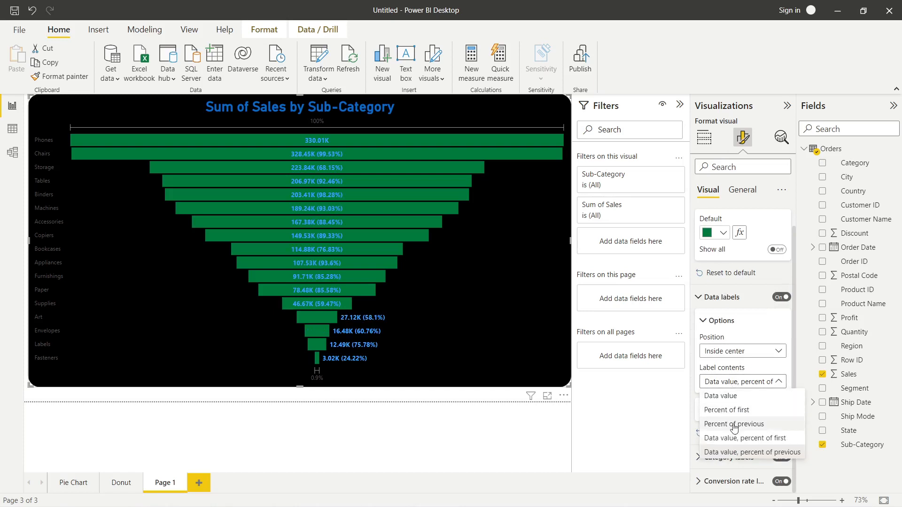
pyautogui.click(729, 396)
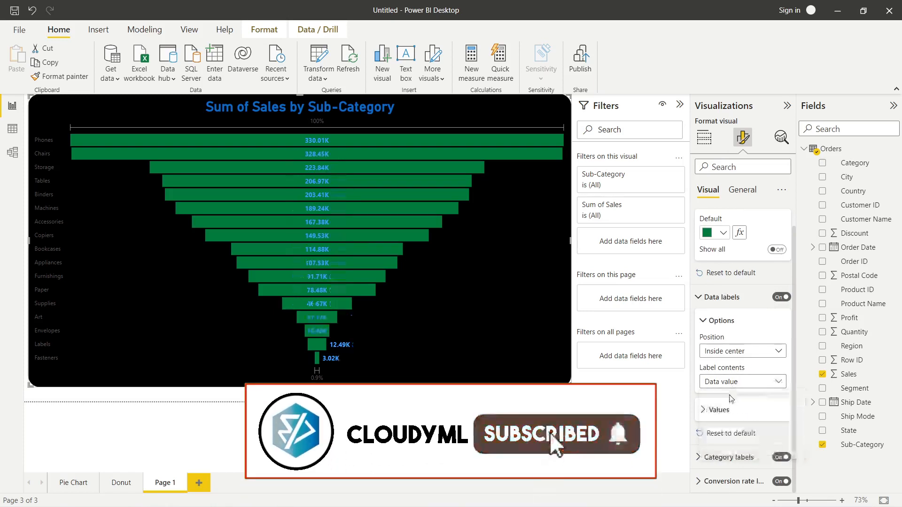
pyautogui.click(704, 415)
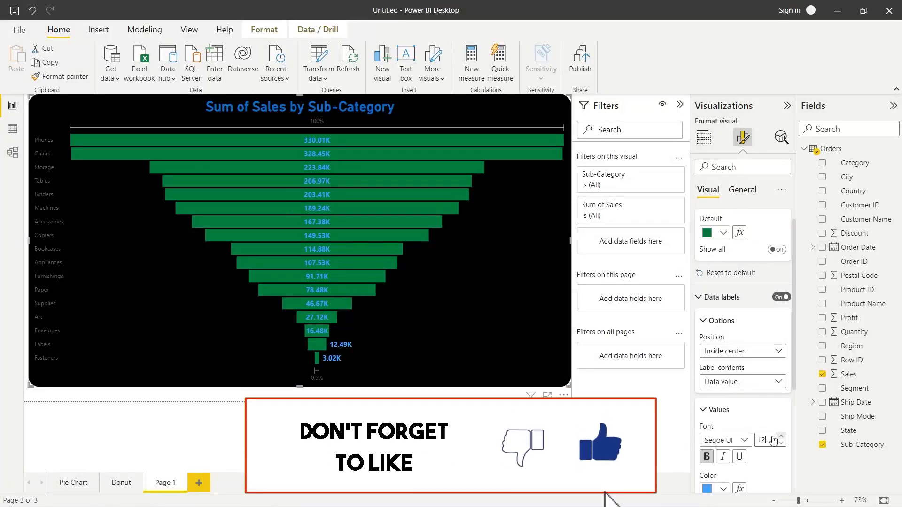
pyautogui.scroll(-3, 702, 458)
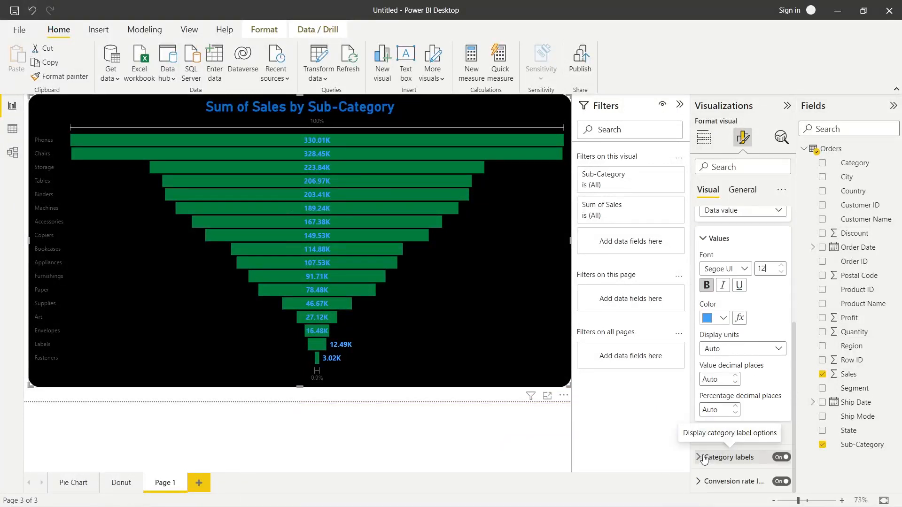
pyautogui.scroll(4, 704, 458)
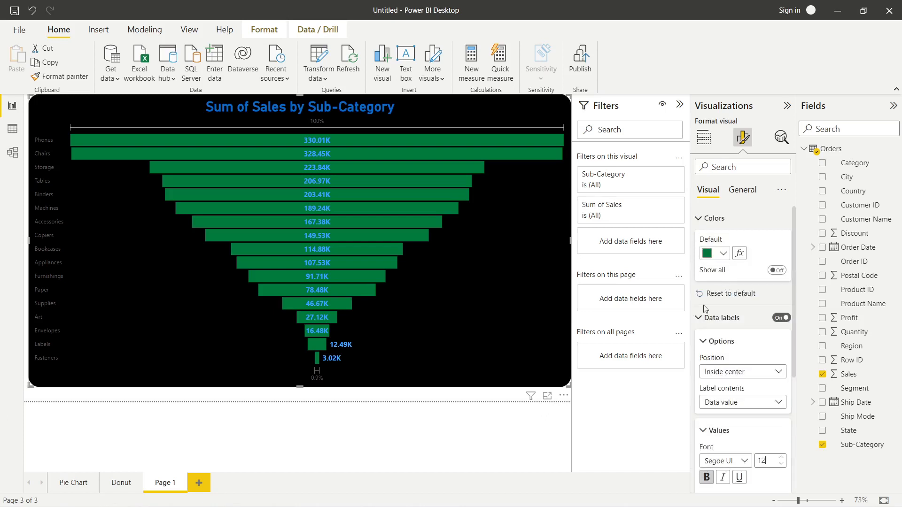
# Format the funnel's category labels with font size 12, bold, in orange
pyautogui.click(700, 219)
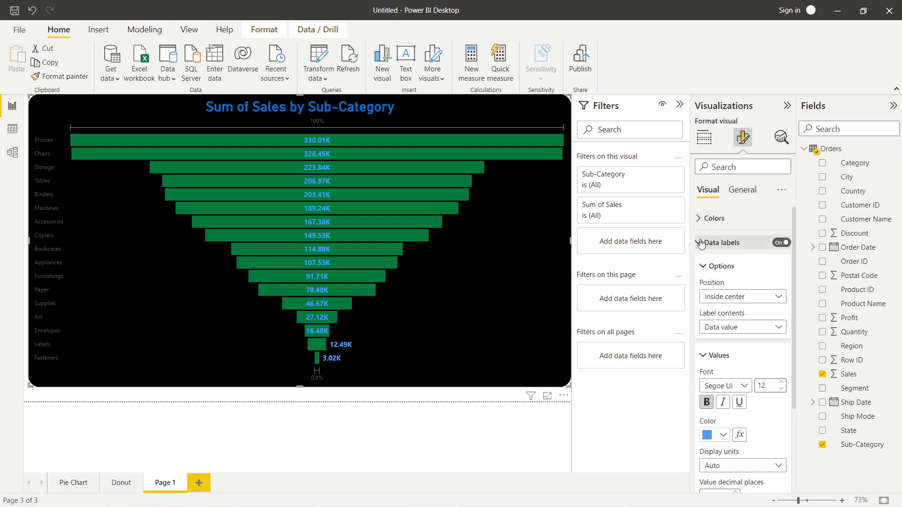
pyautogui.click(701, 243)
pyautogui.click(726, 262)
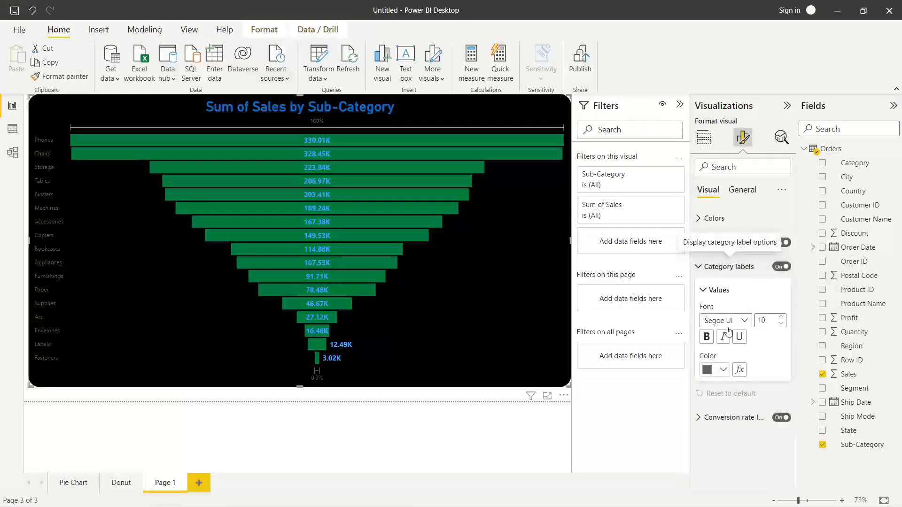
pyautogui.click(782, 318)
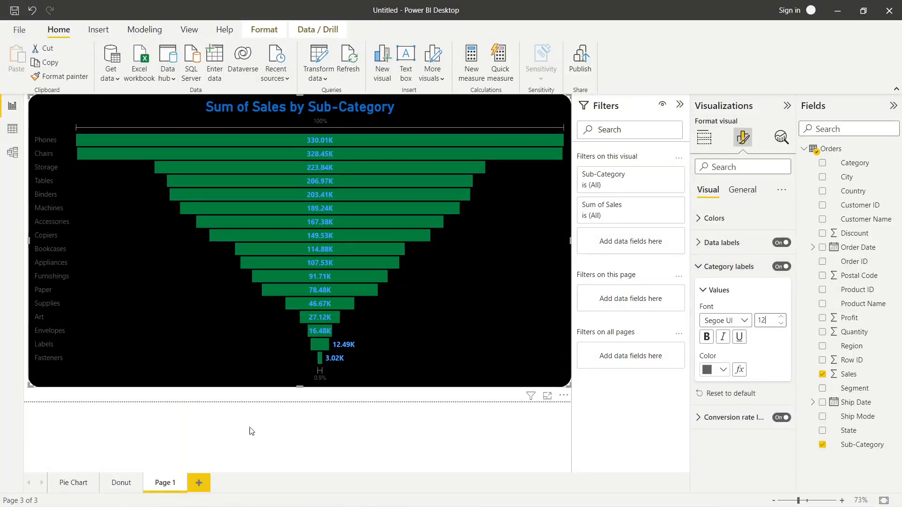
pyautogui.click(707, 337)
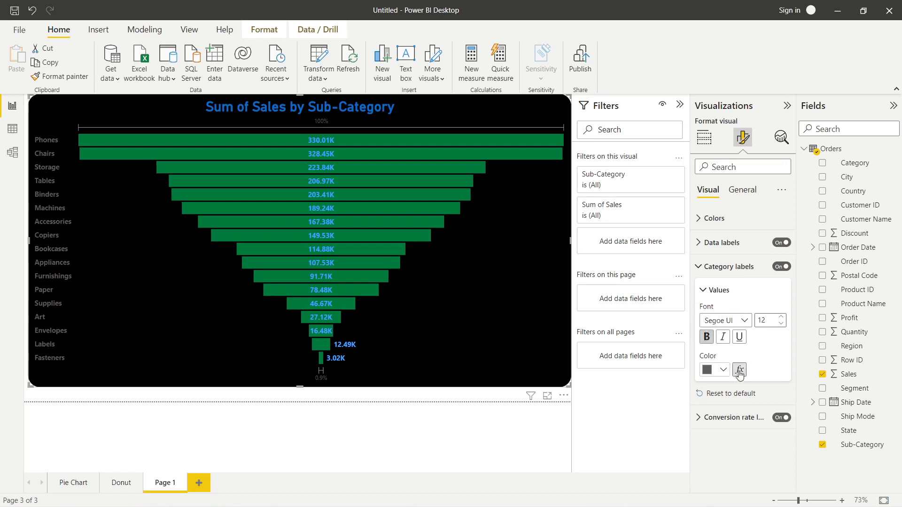
pyautogui.click(724, 371)
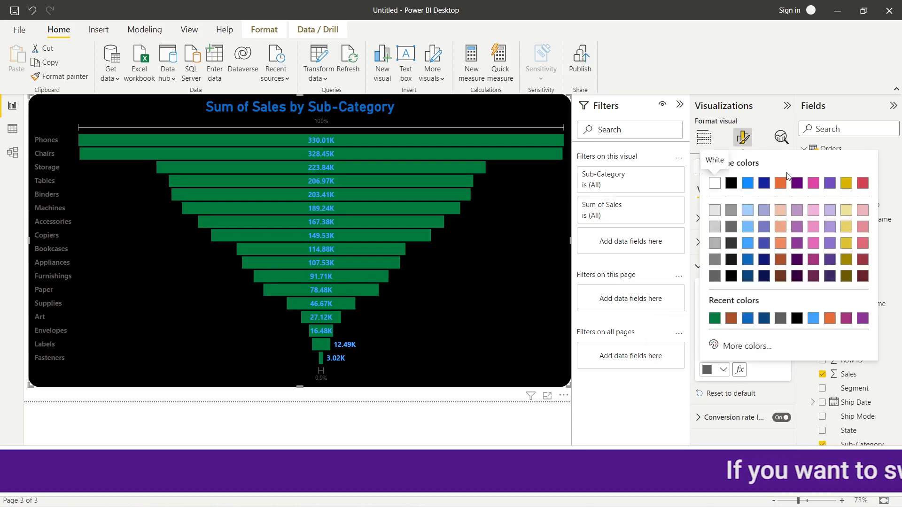
pyautogui.click(780, 183)
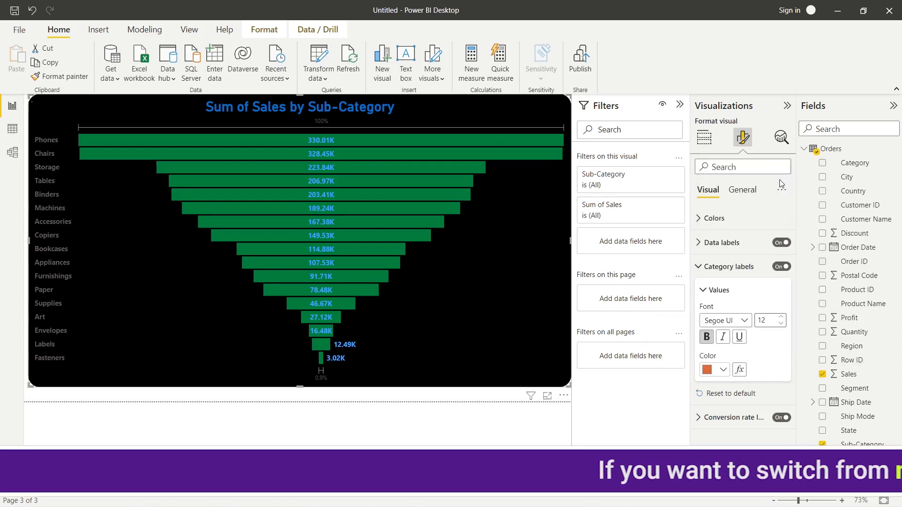
pyautogui.click(700, 266)
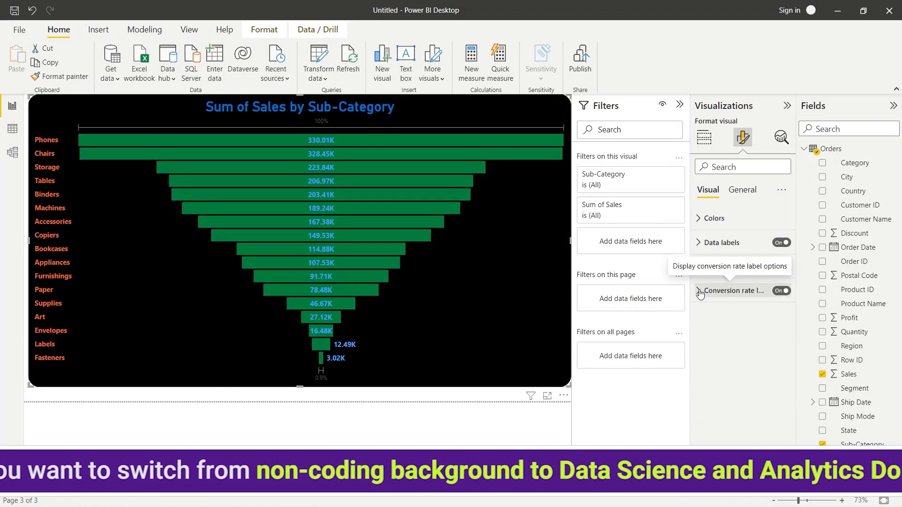
# Keep the conversion rate labels on and format them in orange, font size 12, bold
pyautogui.click(700, 292)
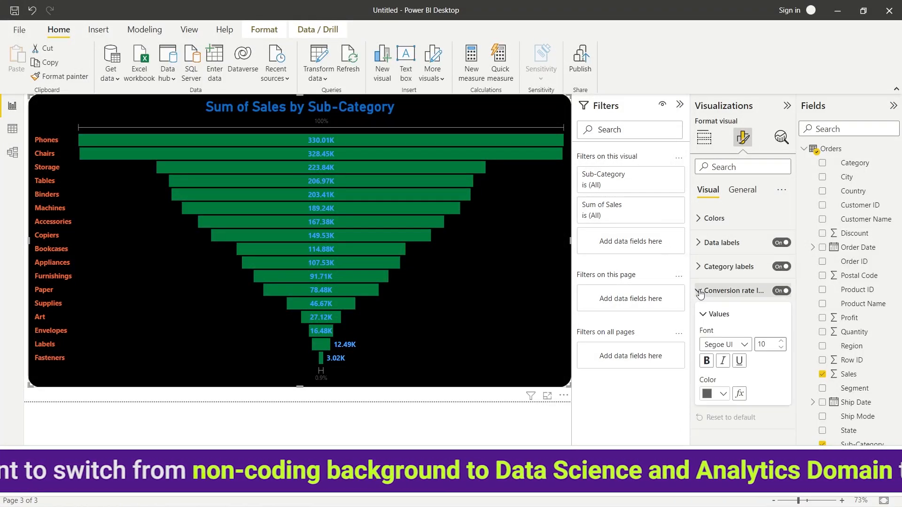
pyautogui.click(781, 291)
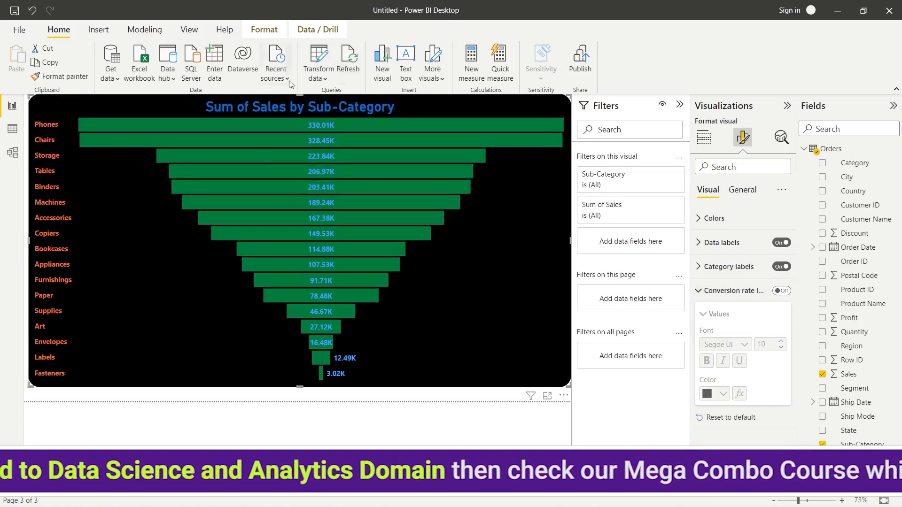
pyautogui.click(785, 291)
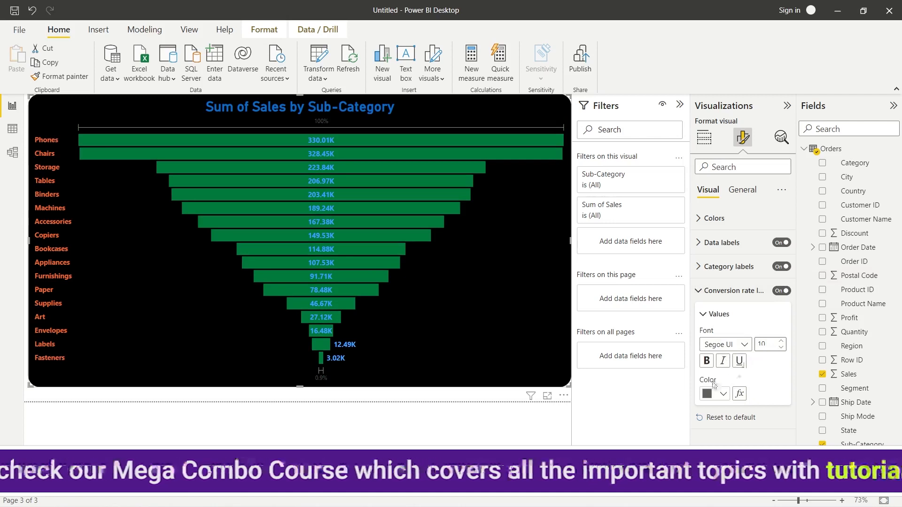
pyautogui.click(723, 395)
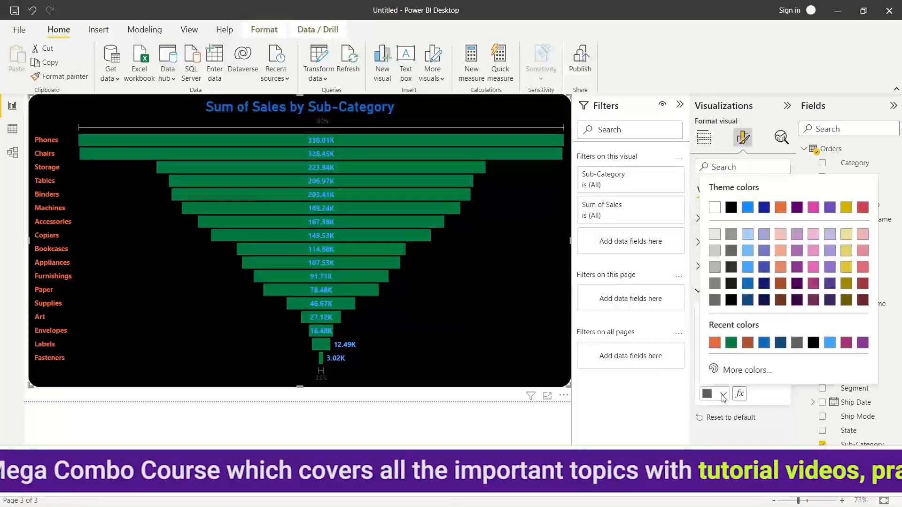
pyautogui.click(778, 207)
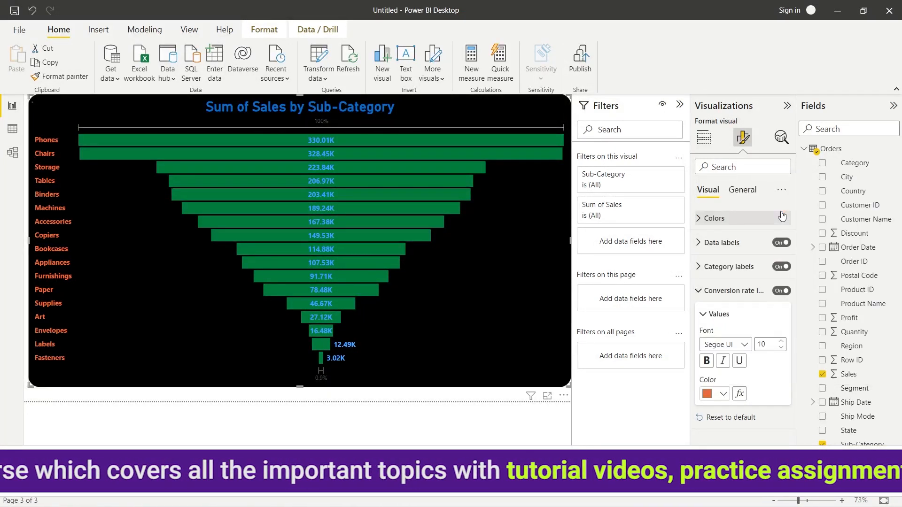
pyautogui.click(780, 342)
pyautogui.click(781, 342)
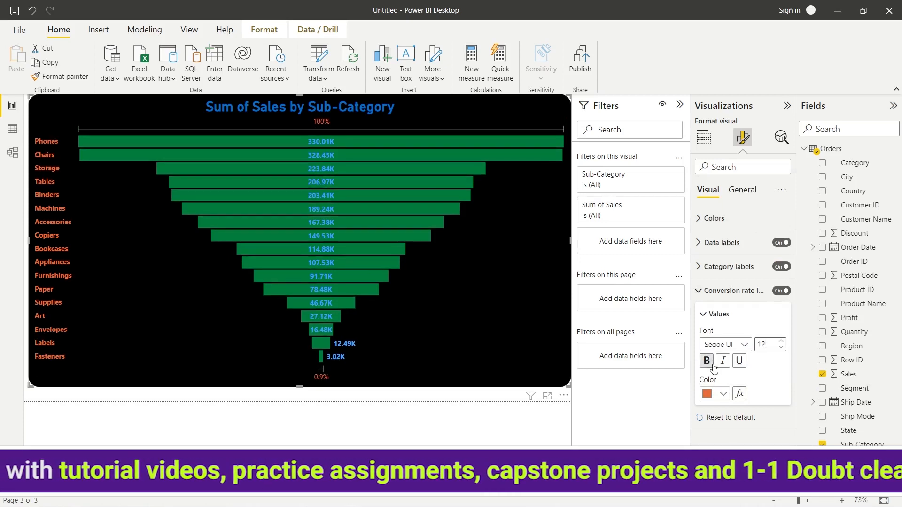
pyautogui.click(708, 364)
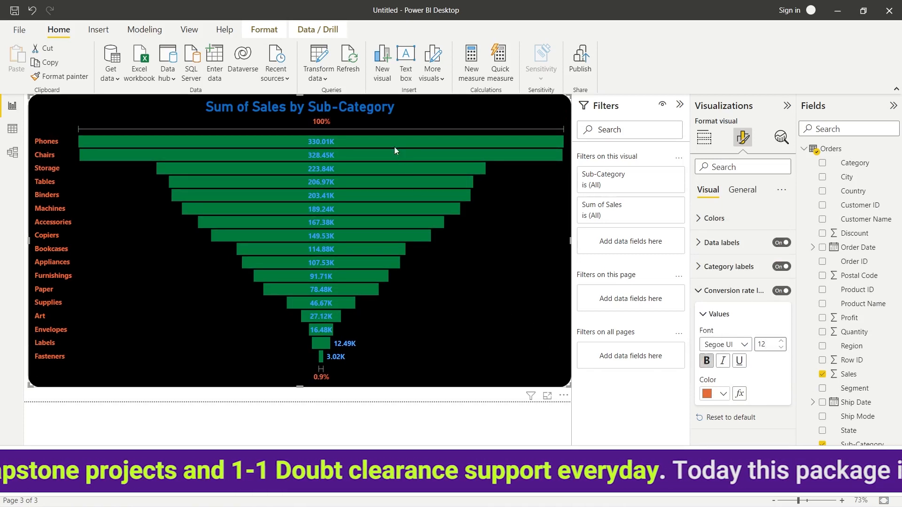
# Turn the funnel chart's conversion rate labels off, inspect the bar tooltips for comparison, and turn the labels back on
pyautogui.moveTo(357, 140)
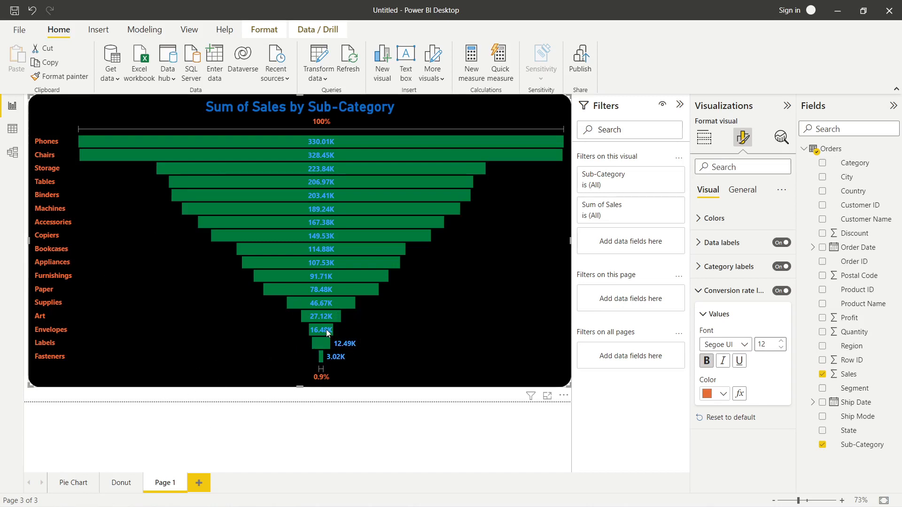
pyautogui.moveTo(321, 365)
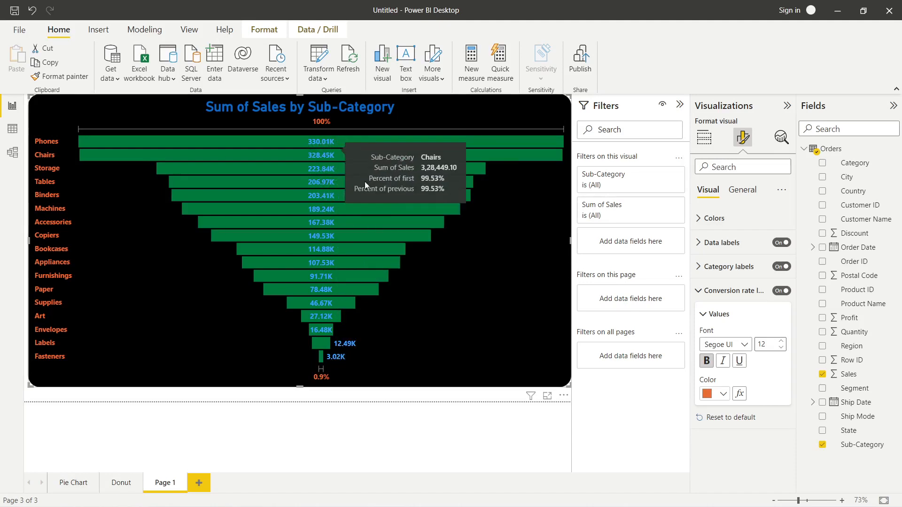
pyautogui.click(781, 291)
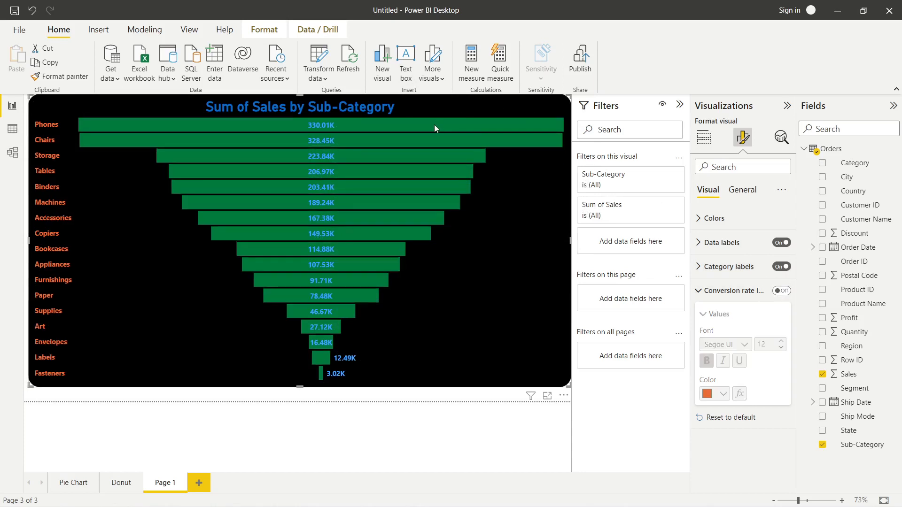
pyautogui.moveTo(434, 125)
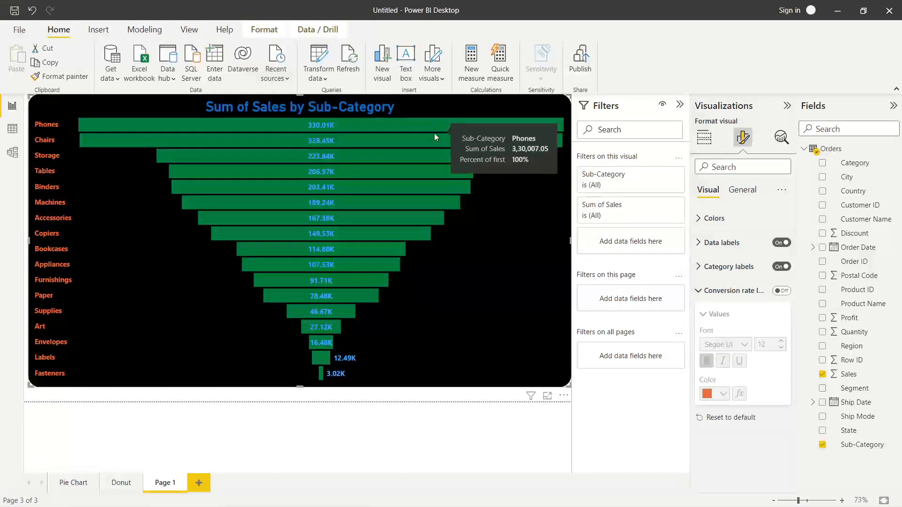
pyautogui.moveTo(432, 151)
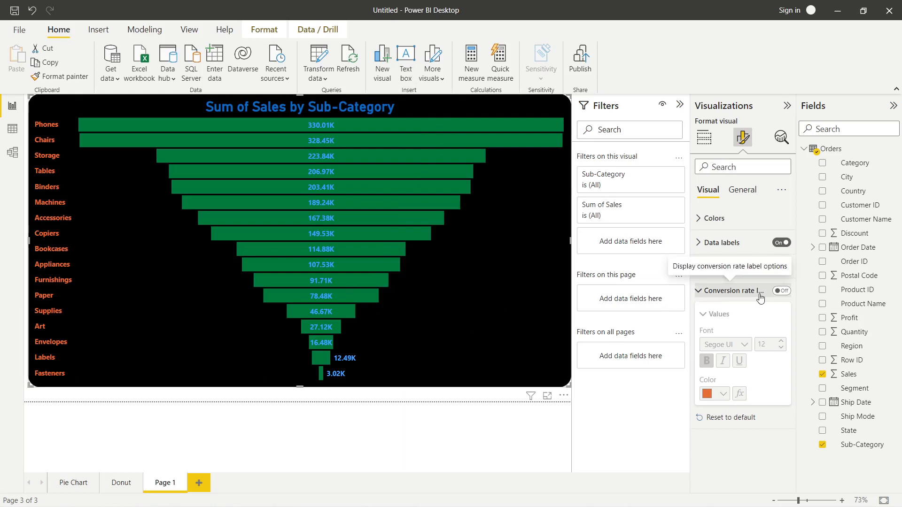
pyautogui.click(789, 291)
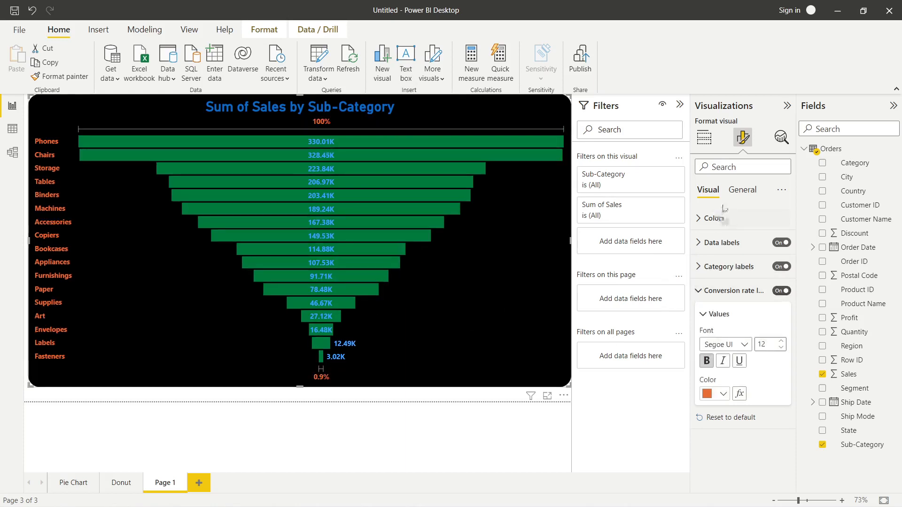
# Look over the type and page options of the funnel chart's tooltips
pyautogui.click(739, 190)
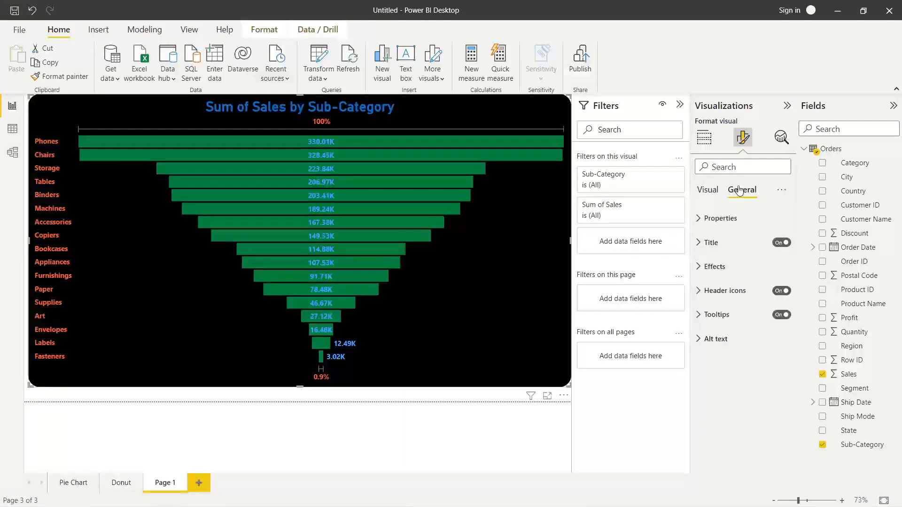
pyautogui.click(703, 321)
pyautogui.scroll(-1, 703, 322)
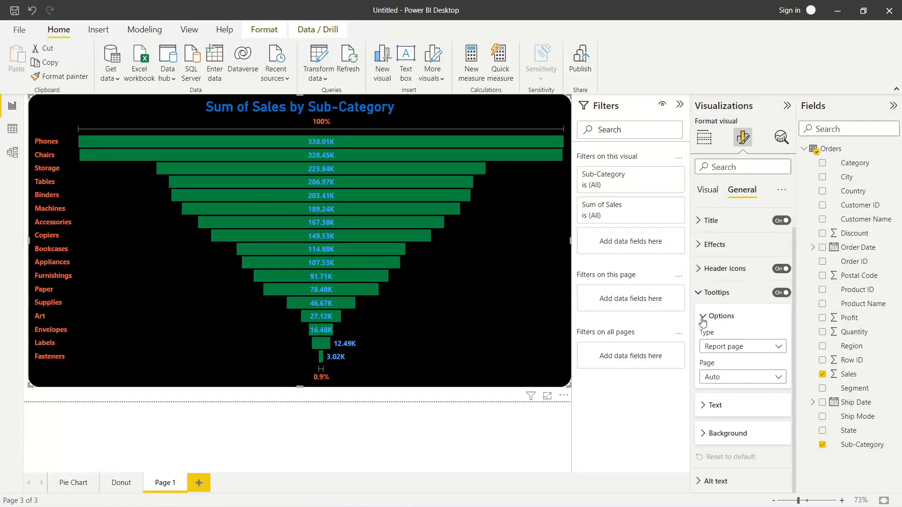
pyautogui.click(743, 347)
pyautogui.click(754, 331)
pyautogui.click(761, 377)
pyautogui.click(724, 391)
# Look over the tooltip text and background settings, return to the visual-specific formatting and collapse the conversion rate label settings
pyautogui.click(715, 405)
pyautogui.scroll(-3, 708, 407)
pyautogui.scroll(-2, 708, 408)
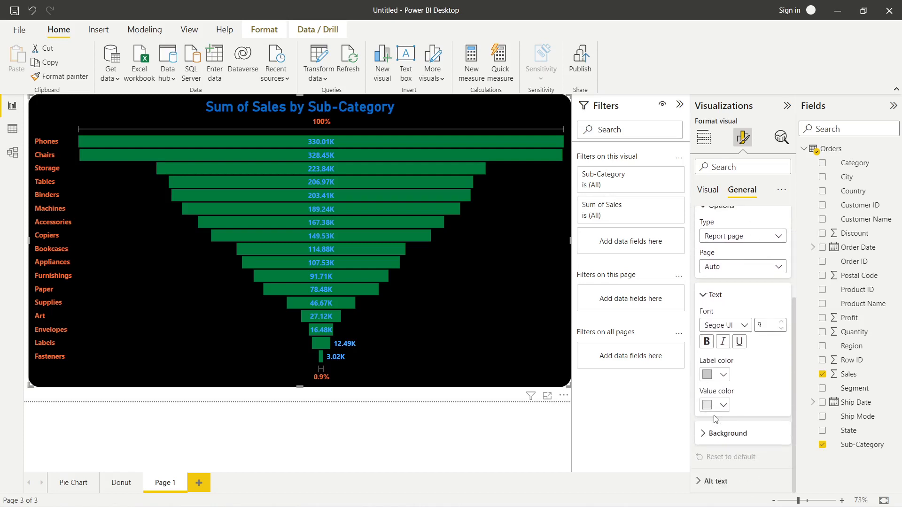
pyautogui.click(701, 433)
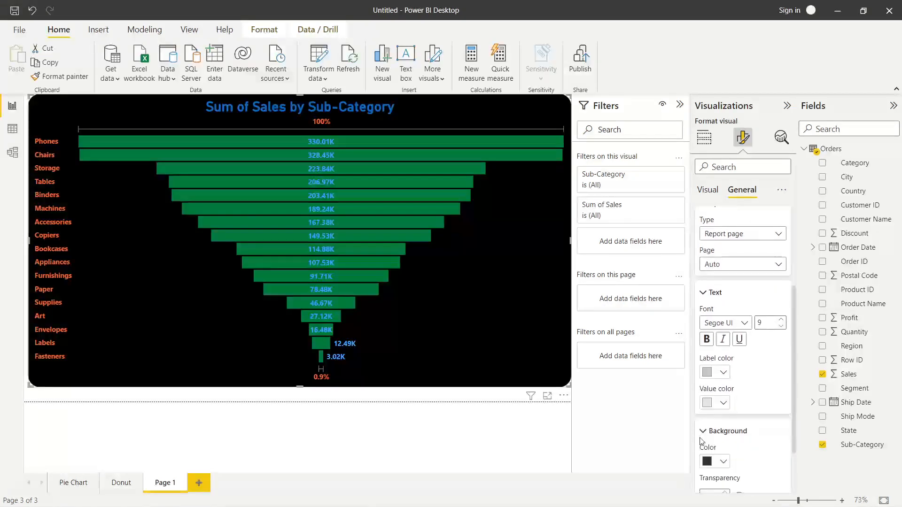
pyautogui.scroll(-2, 705, 423)
pyautogui.scroll(5, 716, 301)
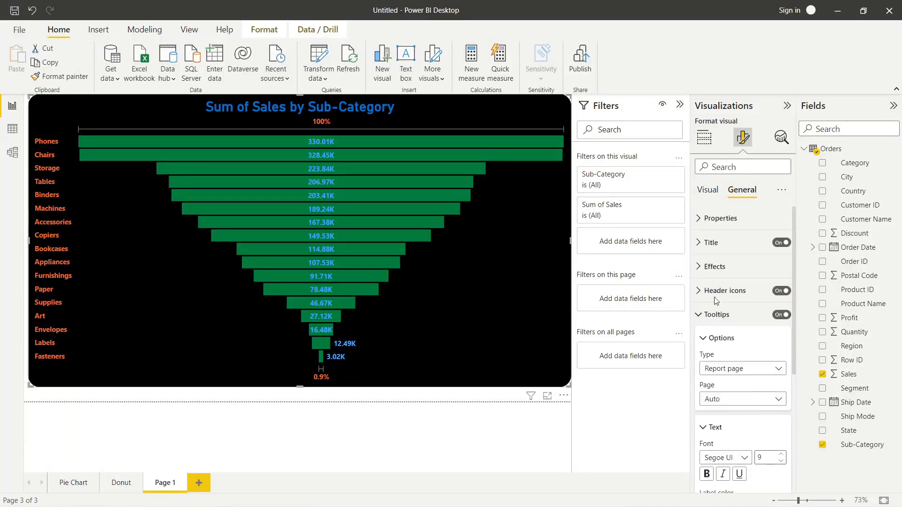
pyautogui.click(711, 185)
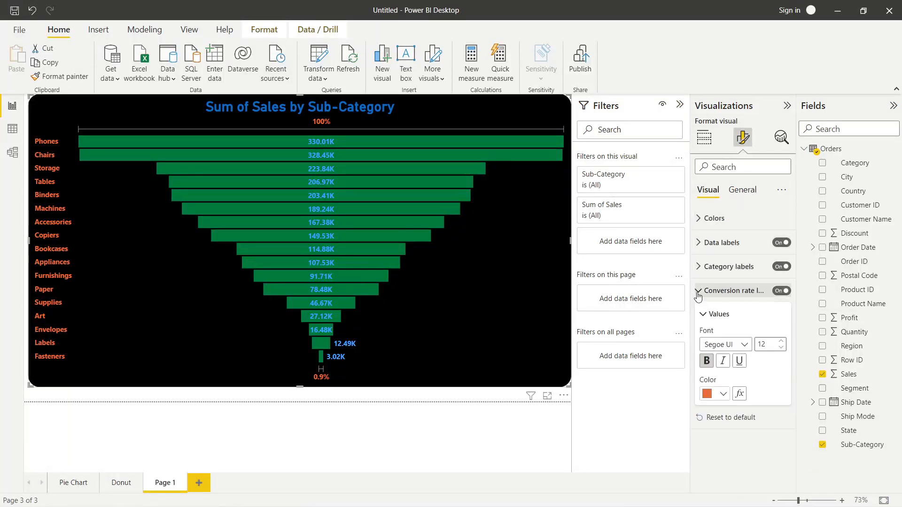
pyautogui.click(699, 291)
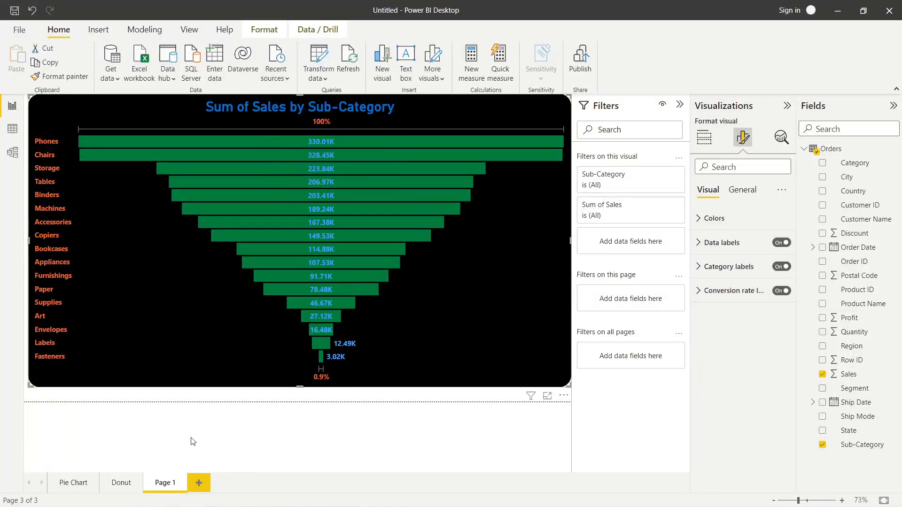
# Rename the current report page as "Funnell chart"
pyautogui.doubleClick(170, 487)
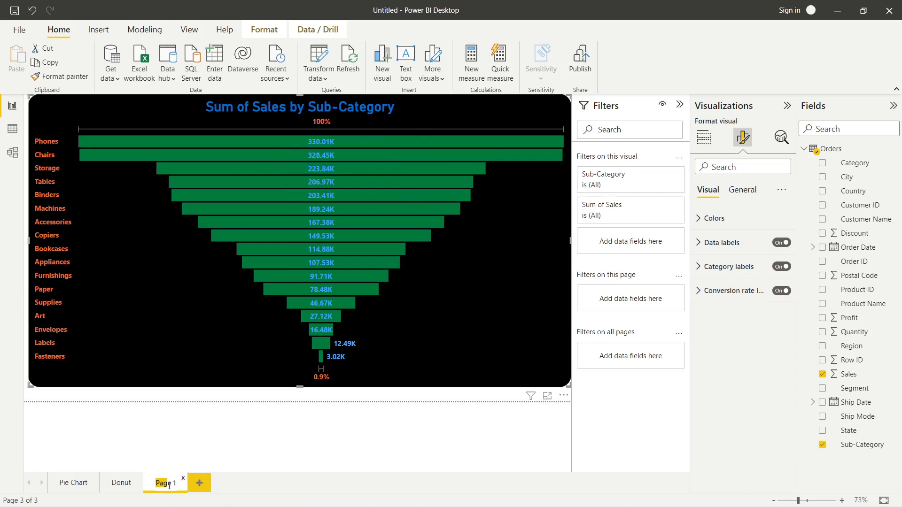
pyautogui.click(169, 485)
pyautogui.press('BackSpace')
pyautogui.press('BackSpace')
pyautogui.press('BackSpace')
pyautogui.press('BackSpace')
pyautogui.press('BackSpace')
pyautogui.press('BackSpace')
pyautogui.write('Funnell chart')
pyautogui.press('Return')
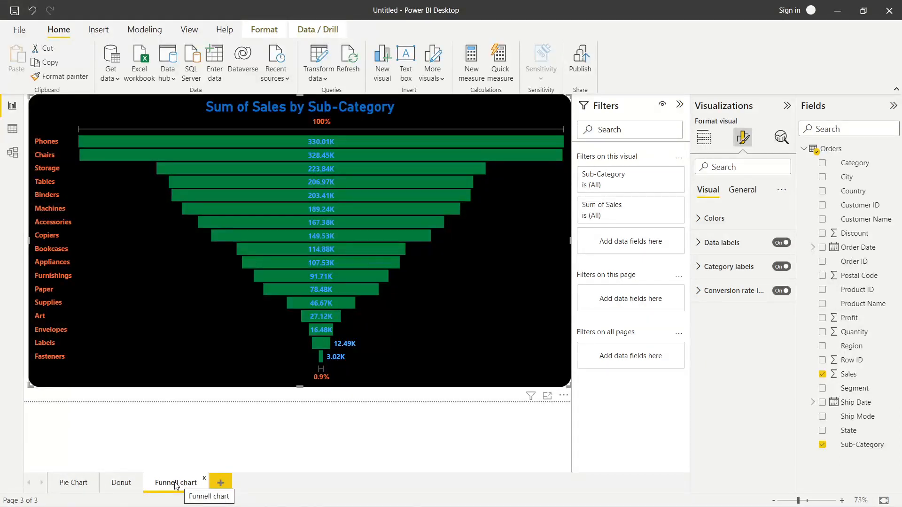
# Add a new report page and insert an empty ribbon chart on it
pyautogui.click(226, 480)
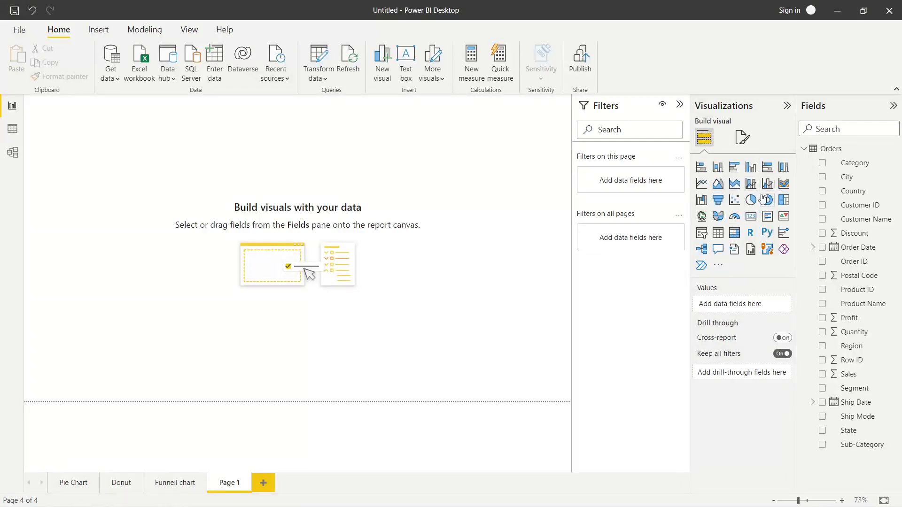
pyautogui.click(784, 184)
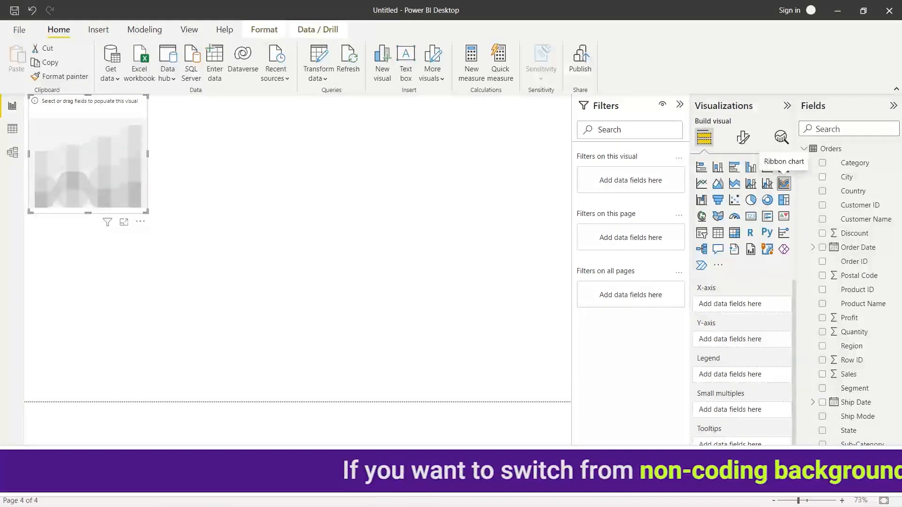
# Switch to PowerPoint, view the Ribbon Chart slide and browse the neighbouring slides, and return to Power BI
pyautogui.click(562, 498)
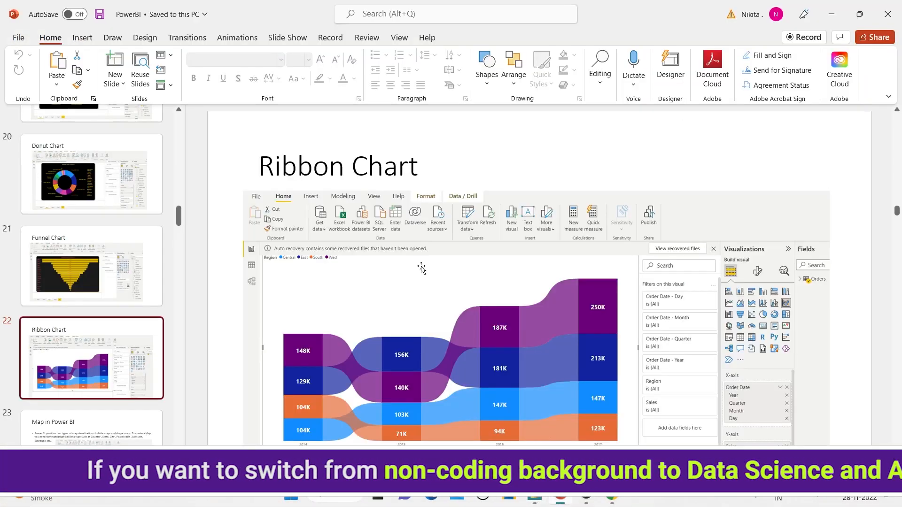
pyautogui.scroll(-10, 111, 366)
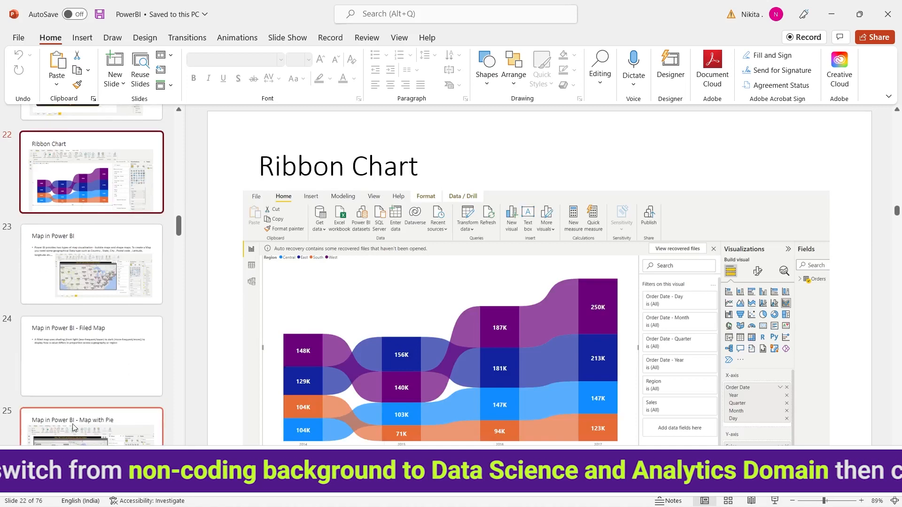
pyautogui.scroll(20, 74, 428)
pyautogui.scroll(1, 72, 424)
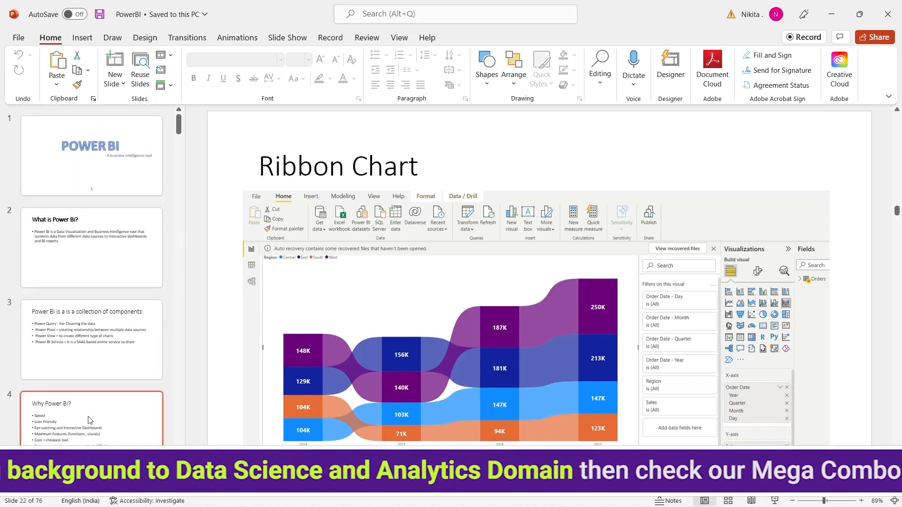
pyautogui.click(833, 11)
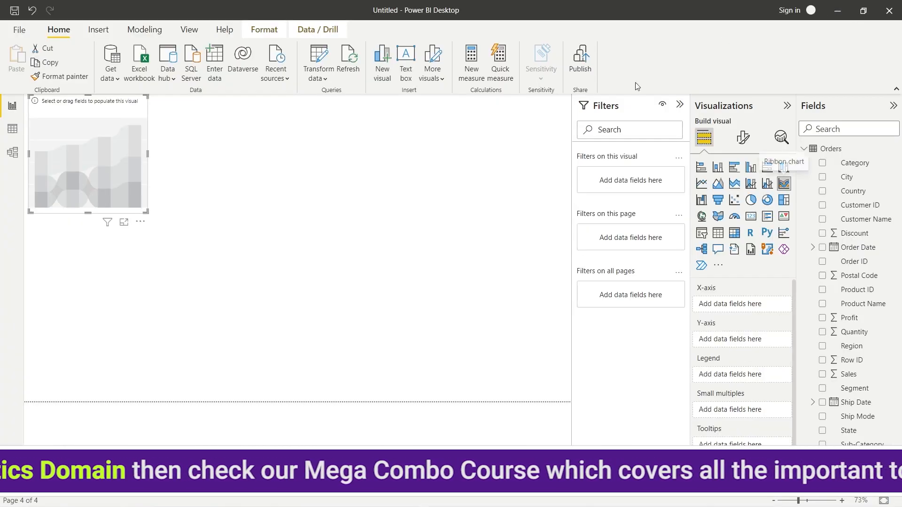
# Plot Sales by Order Date in the ribbon chart with Region as the legend, and enlarge the chart to fill most of the page
pyautogui.click(823, 375)
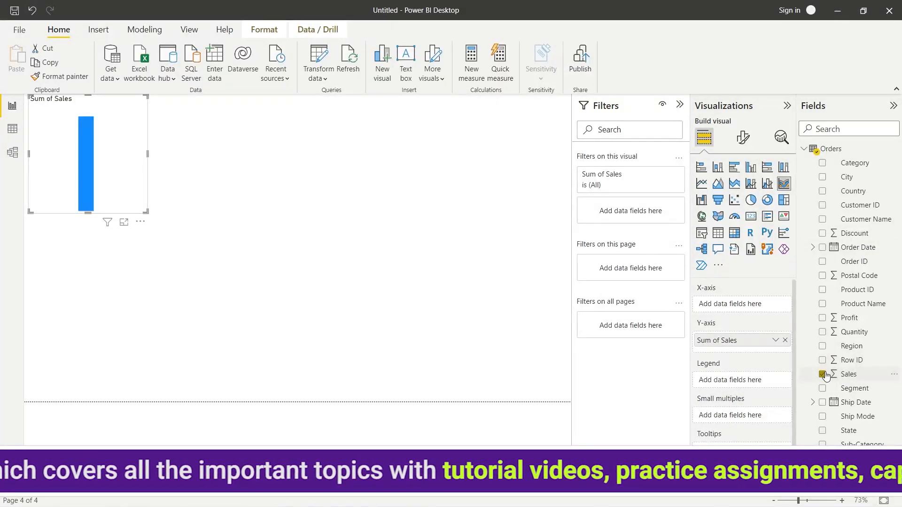
pyautogui.click(822, 248)
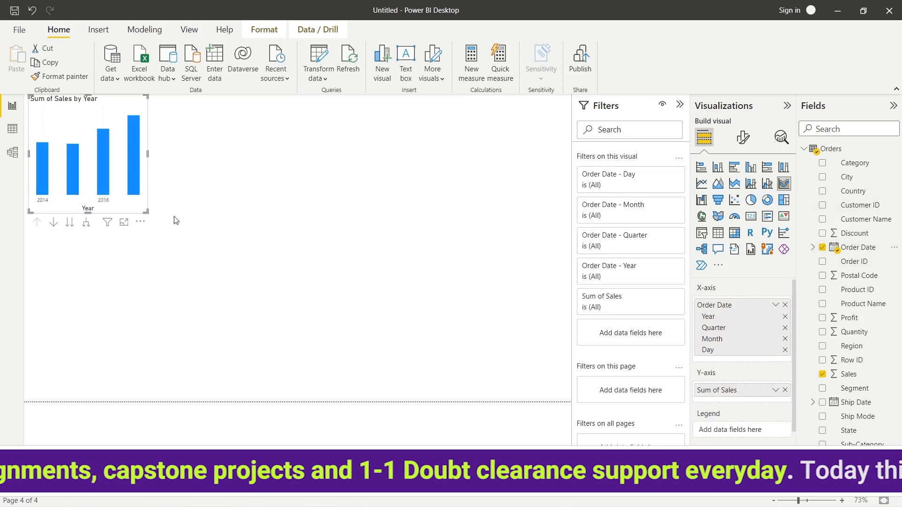
pyautogui.moveTo(145, 211); pyautogui.dragTo(521, 417)
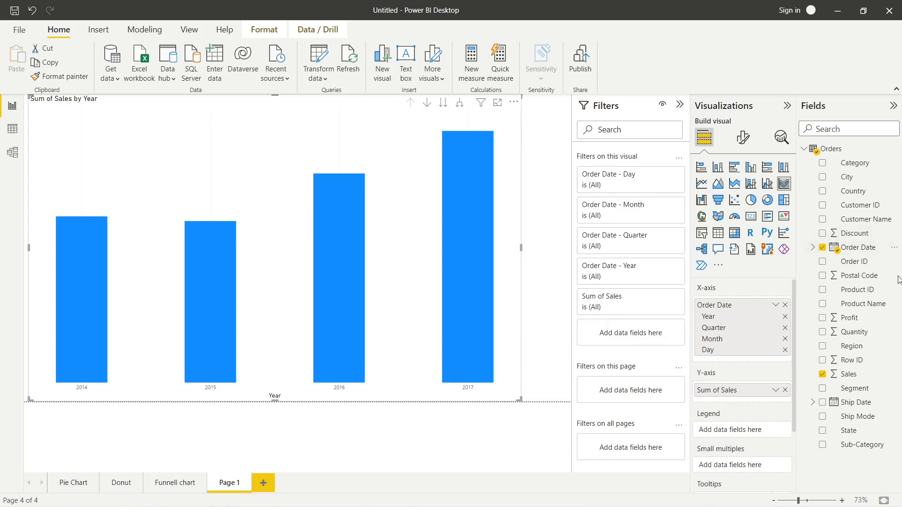
pyautogui.moveTo(843, 346); pyautogui.dragTo(779, 429)
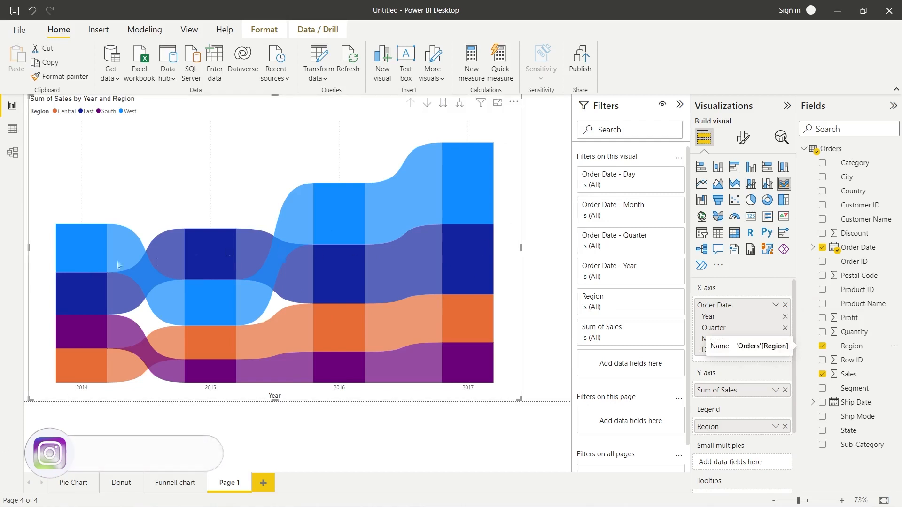
pyautogui.moveTo(77, 254)
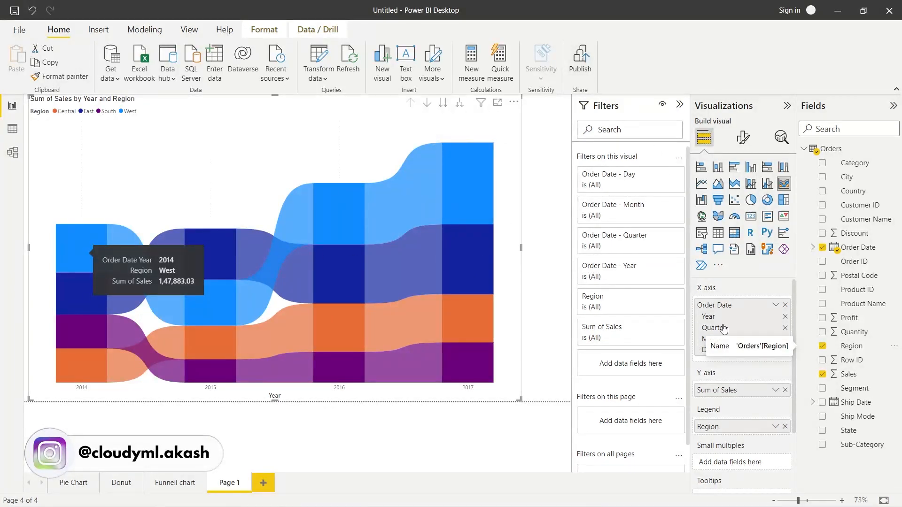
# Format the ribbon chart's X-axis values with font size 11, bold, in blue
pyautogui.click(743, 138)
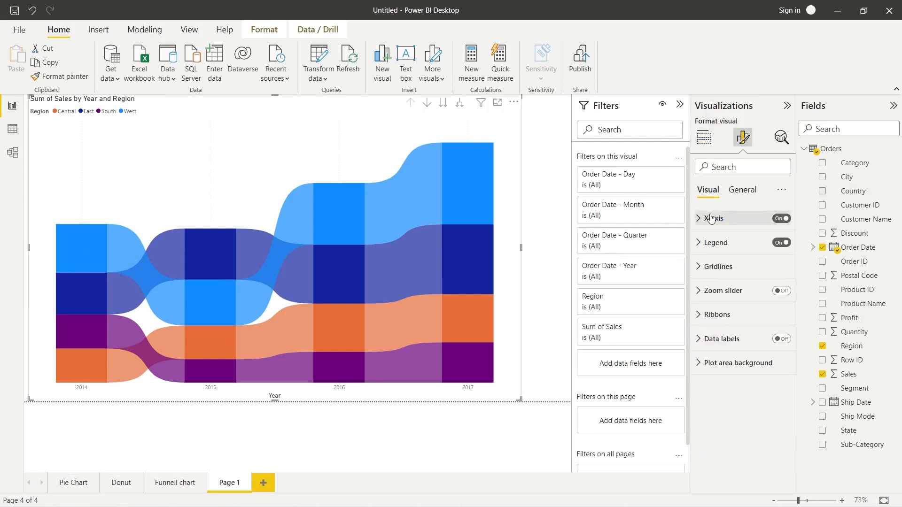
pyautogui.click(697, 225)
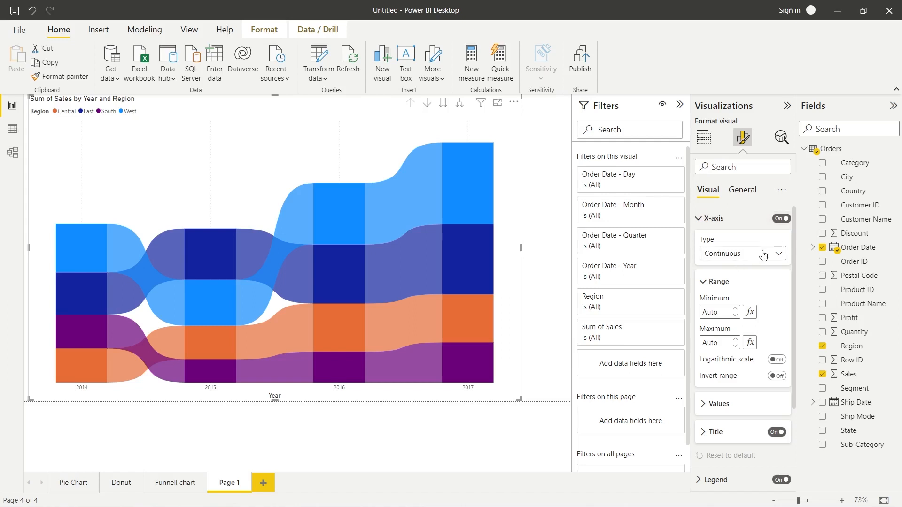
pyautogui.scroll(-2, 720, 379)
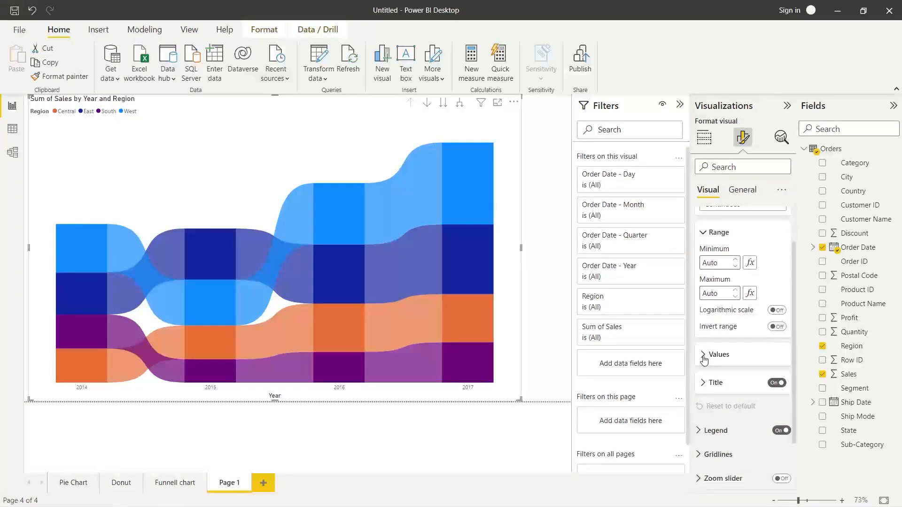
pyautogui.click(704, 358)
pyautogui.scroll(-1, 704, 359)
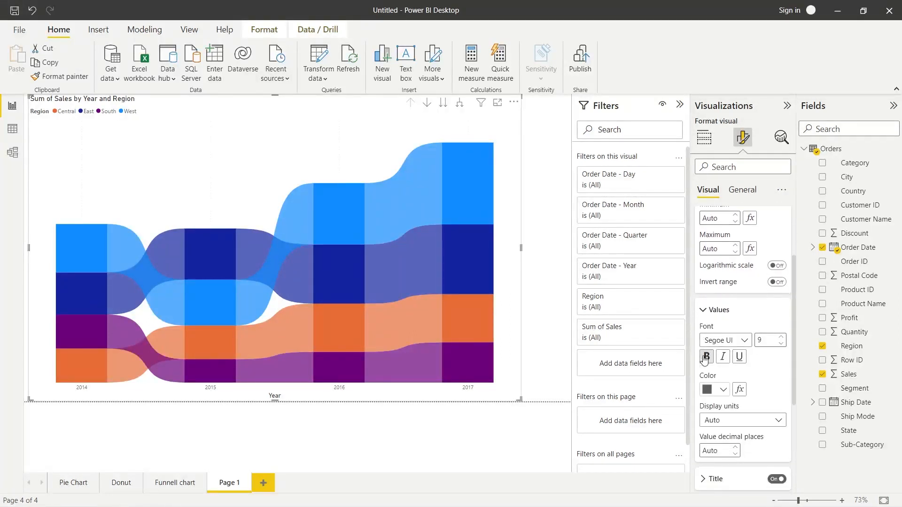
pyautogui.click(782, 337)
pyautogui.click(782, 337)
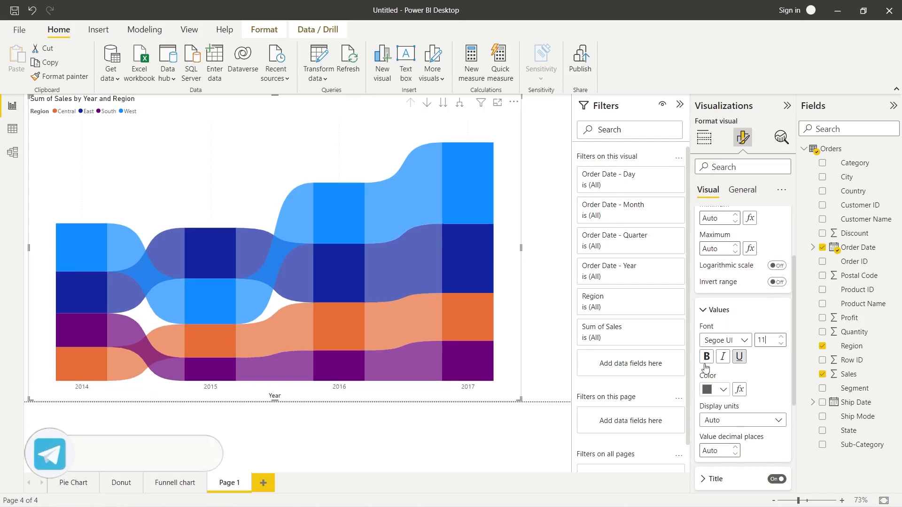
pyautogui.click(707, 358)
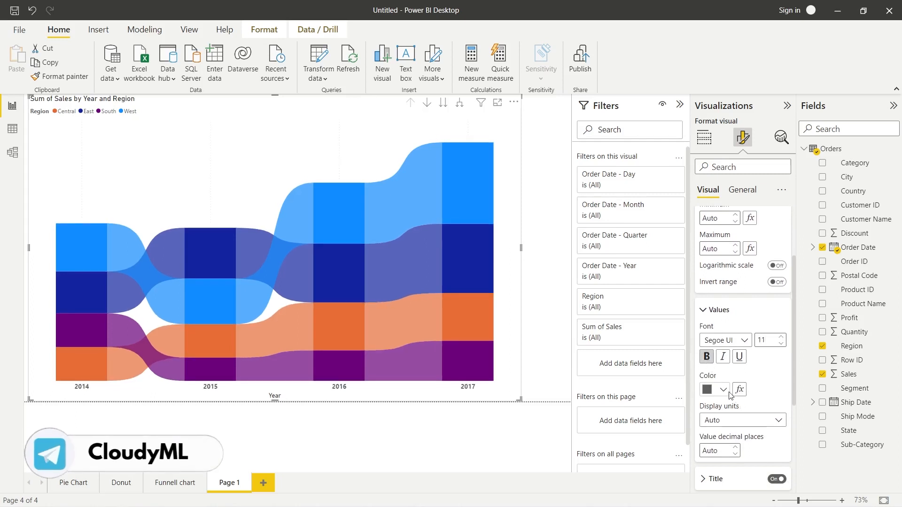
pyautogui.click(724, 390)
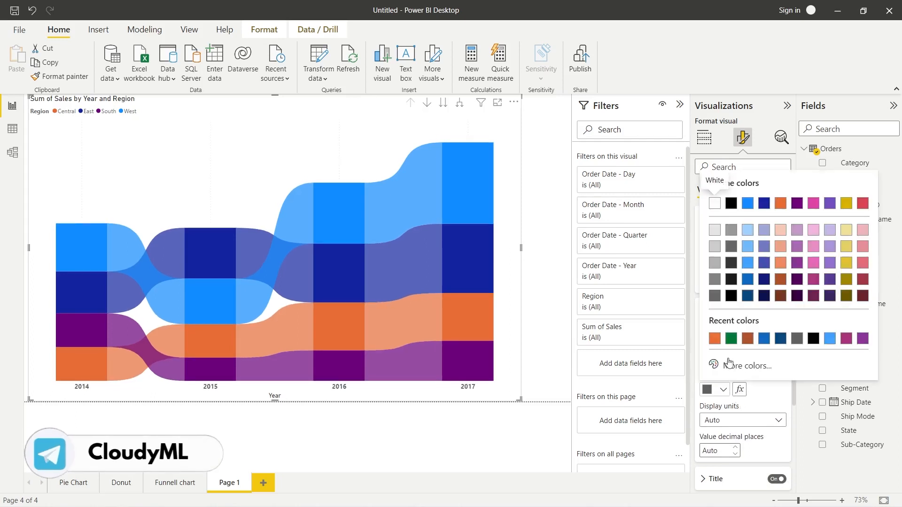
pyautogui.click(764, 339)
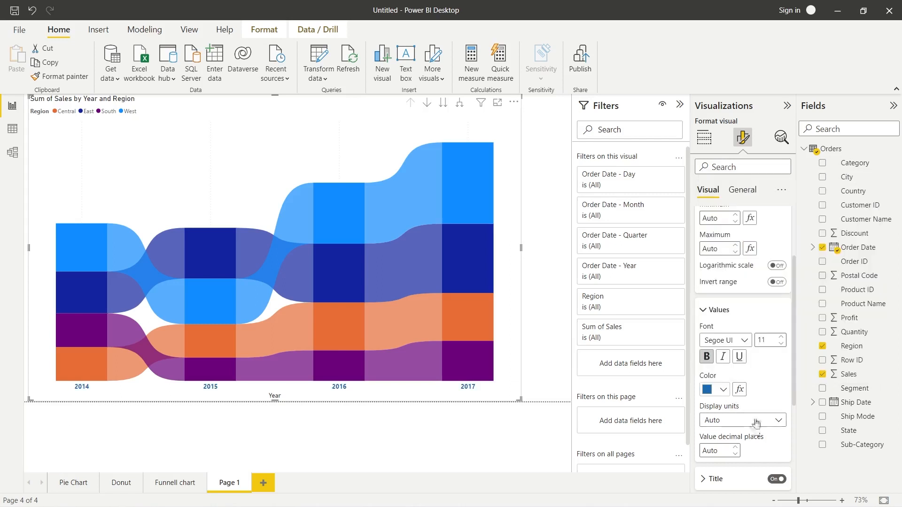
pyautogui.scroll(-1, 719, 437)
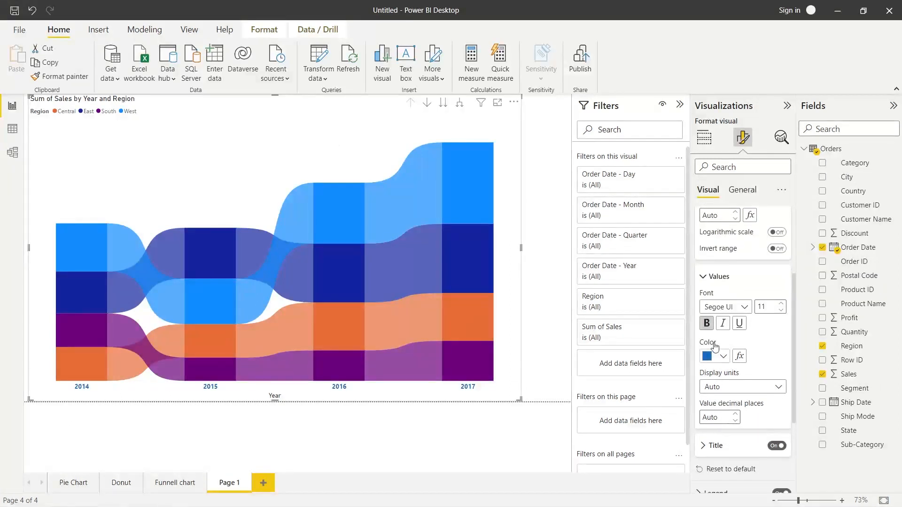
# Turn off the ribbon chart's X-axis title
pyautogui.click(703, 279)
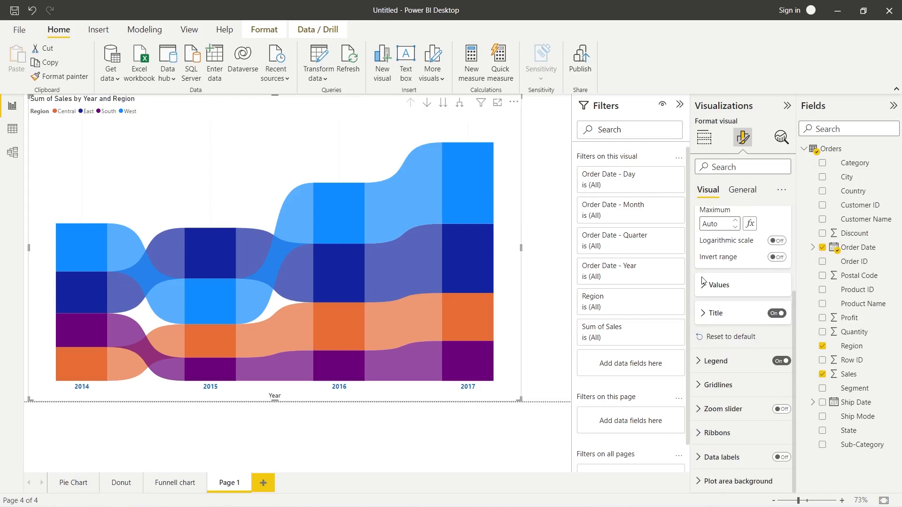
pyautogui.click(776, 313)
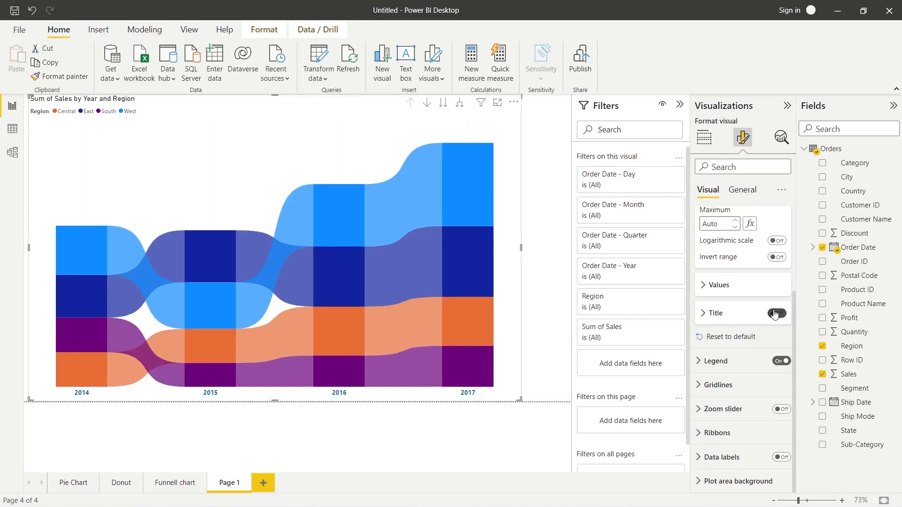
# Format the ribbon chart's legend text with font size 12, bold, in blue
pyautogui.click(701, 361)
pyautogui.scroll(-1, 728, 424)
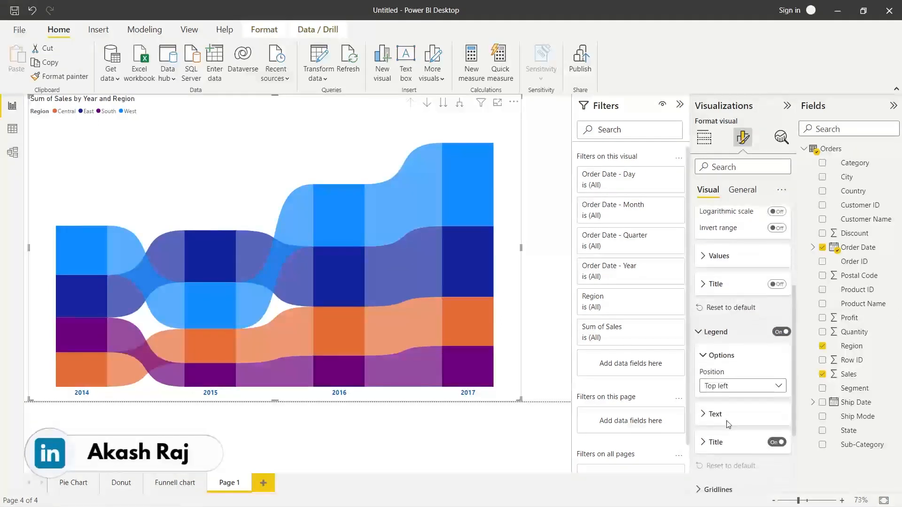
pyautogui.scroll(-1, 729, 425)
pyautogui.click(704, 369)
pyautogui.click(782, 395)
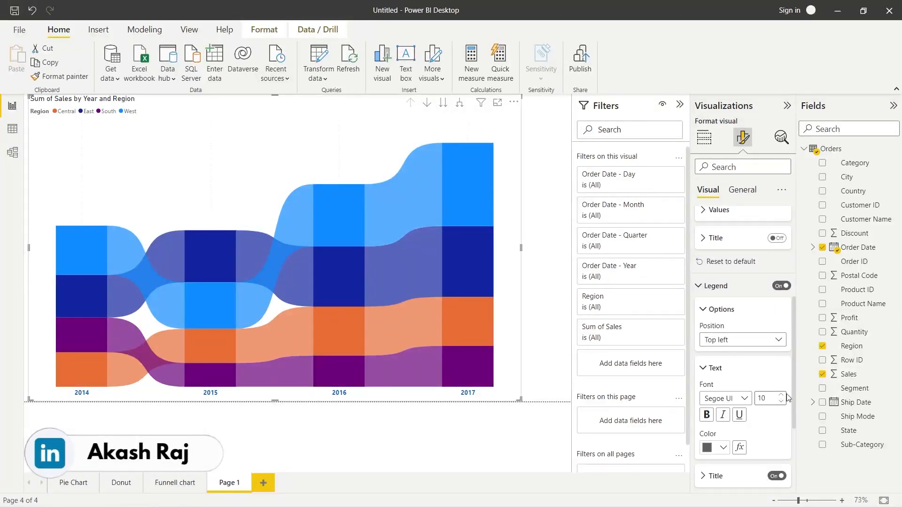
pyautogui.click(784, 397)
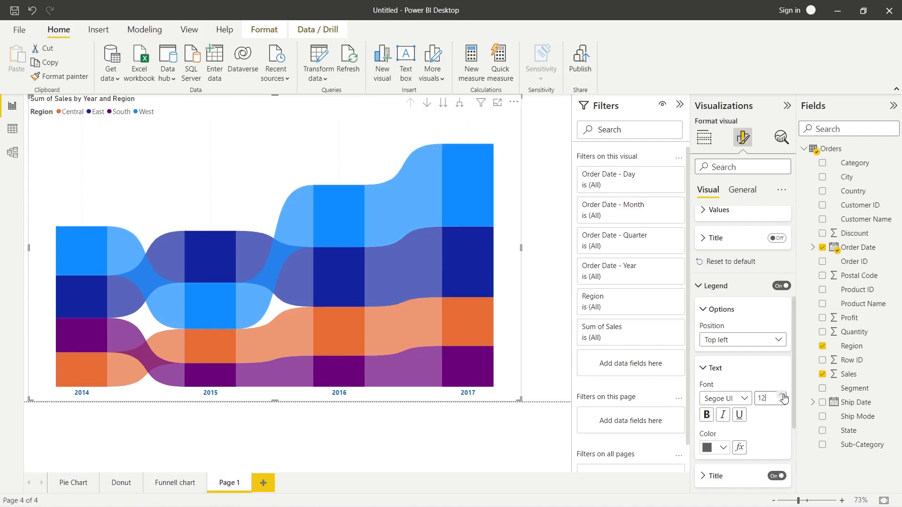
pyautogui.click(706, 415)
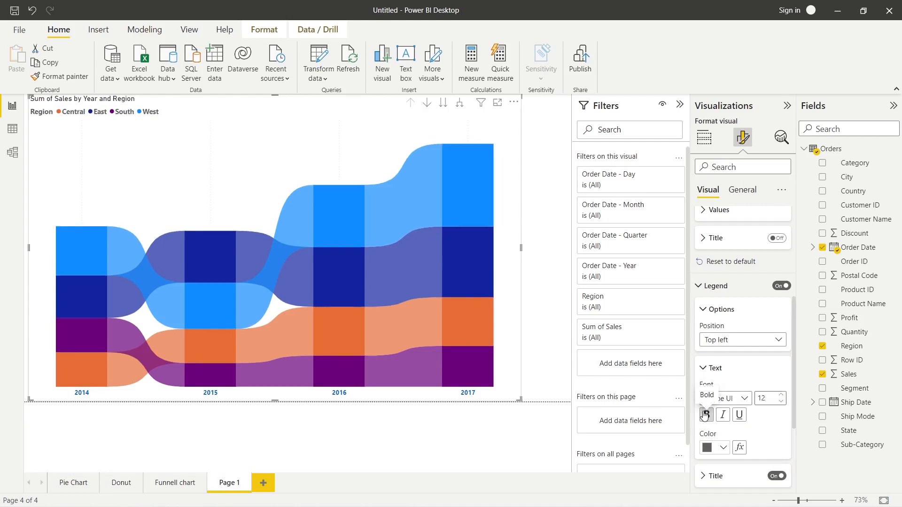
pyautogui.click(727, 450)
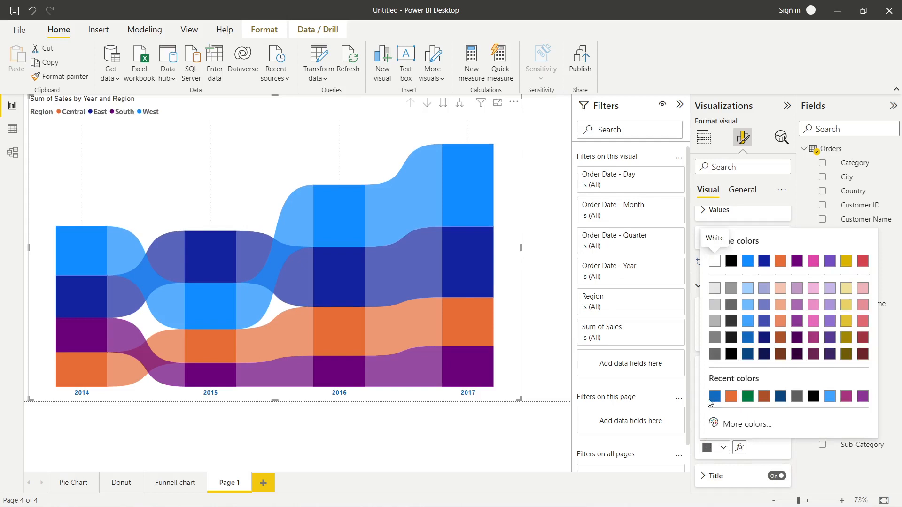
pyautogui.click(775, 483)
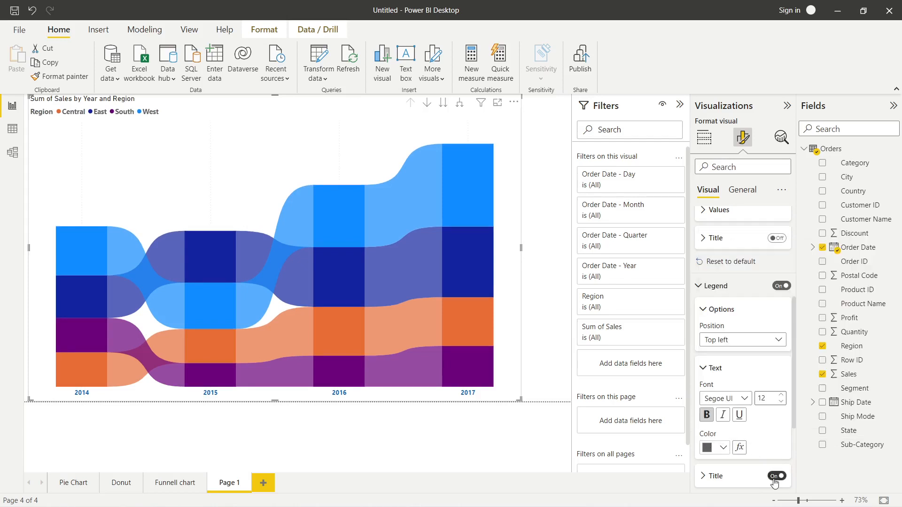
pyautogui.click(728, 452)
pyautogui.click(728, 397)
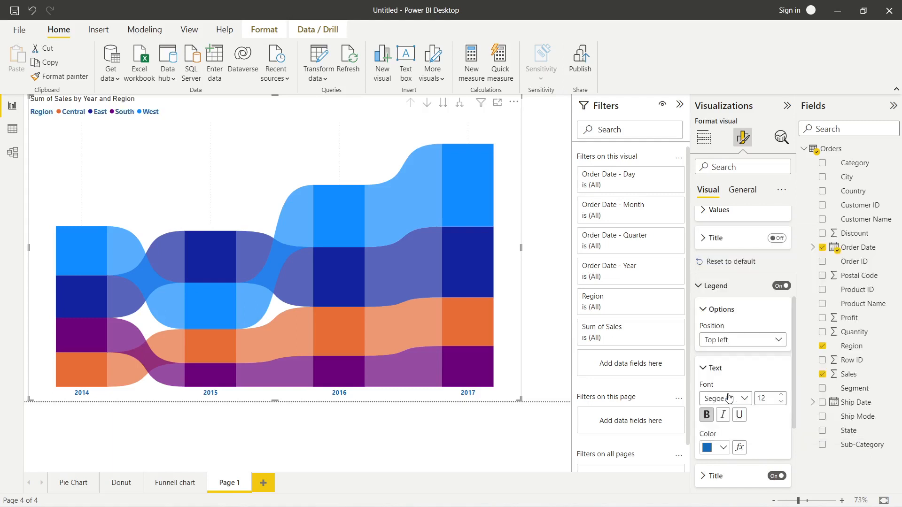
# Turn off the legend title and the vertical gridlines of the ribbon chart
pyautogui.scroll(-3, 751, 453)
pyautogui.click(776, 345)
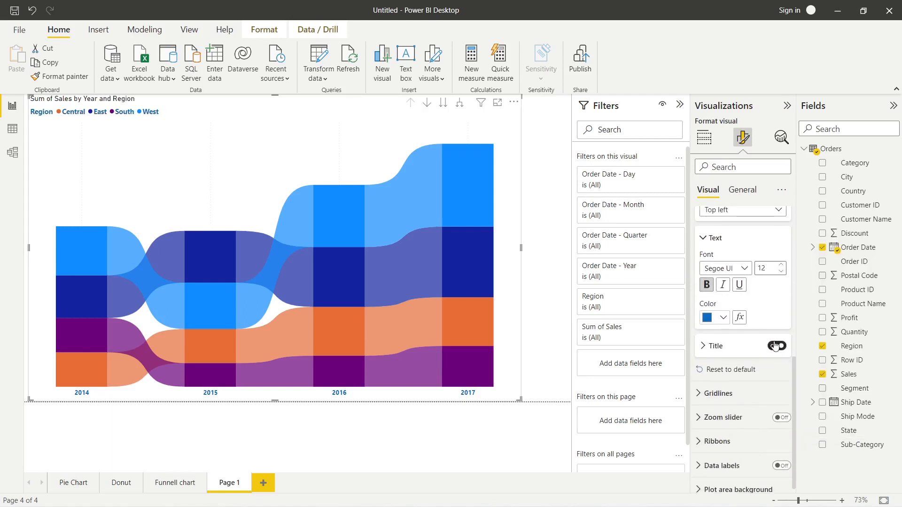
pyautogui.scroll(5, 732, 329)
pyautogui.scroll(-5, 770, 395)
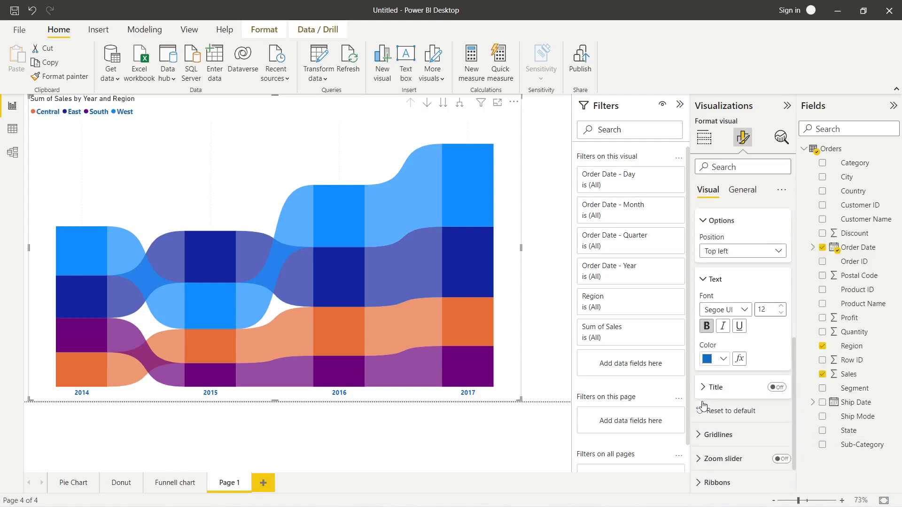
pyautogui.click(721, 413)
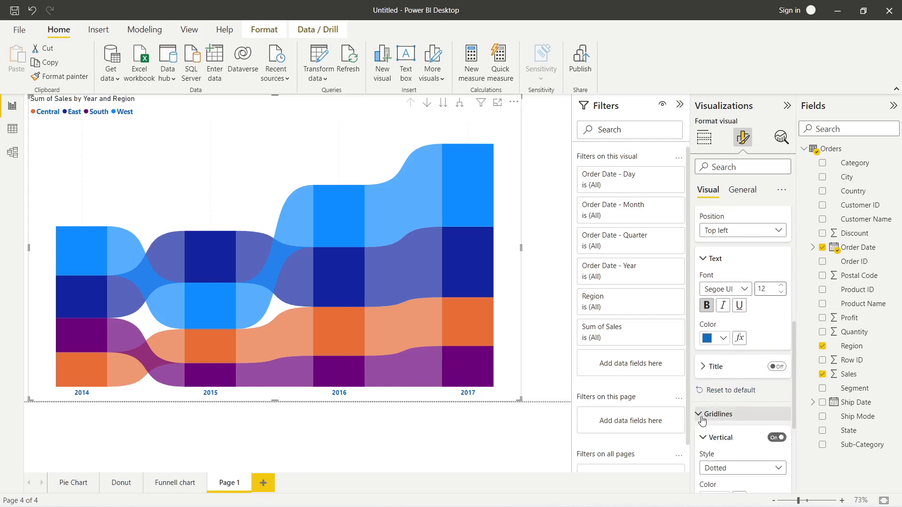
pyautogui.click(777, 438)
pyautogui.click(777, 441)
# Set the color of the East ribbon to green
pyautogui.scroll(-4, 776, 423)
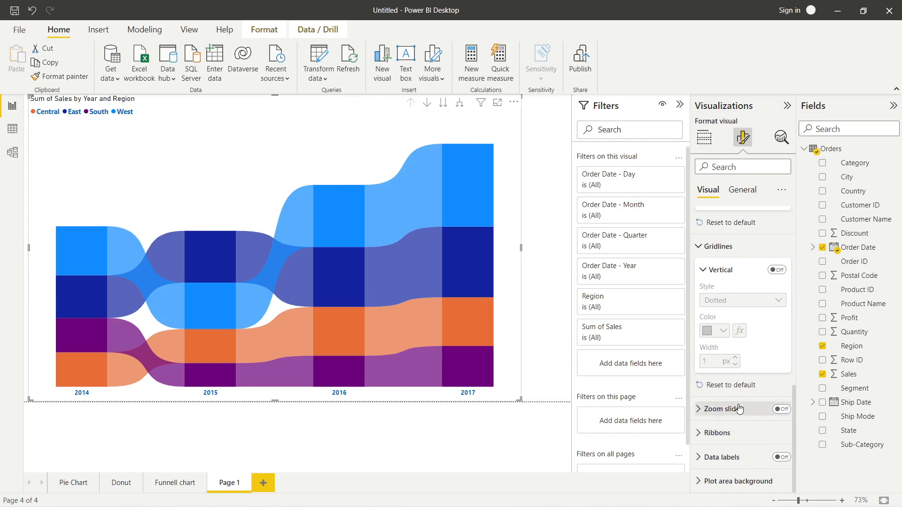
pyautogui.click(703, 434)
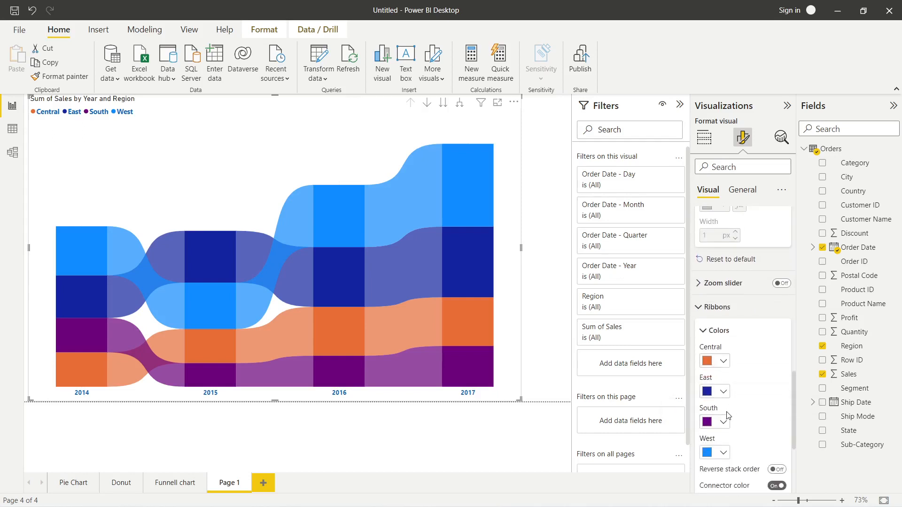
pyautogui.click(723, 392)
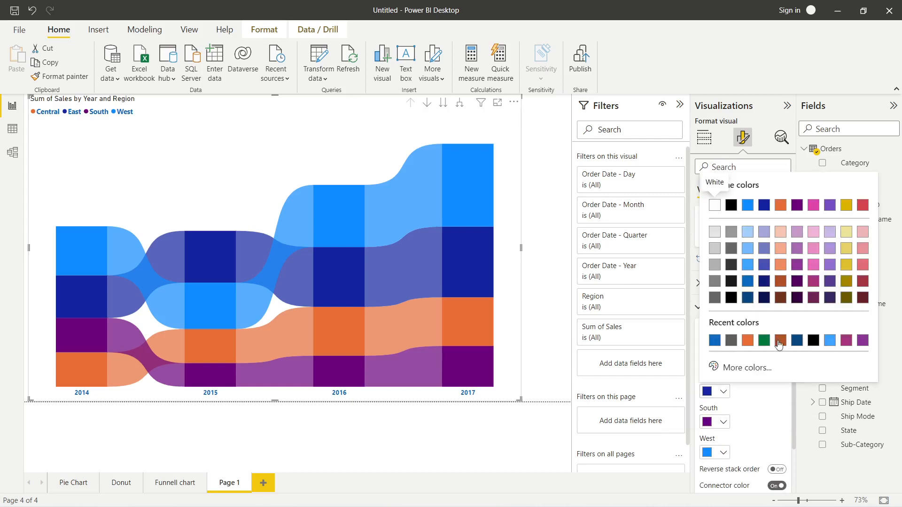
pyautogui.click(764, 340)
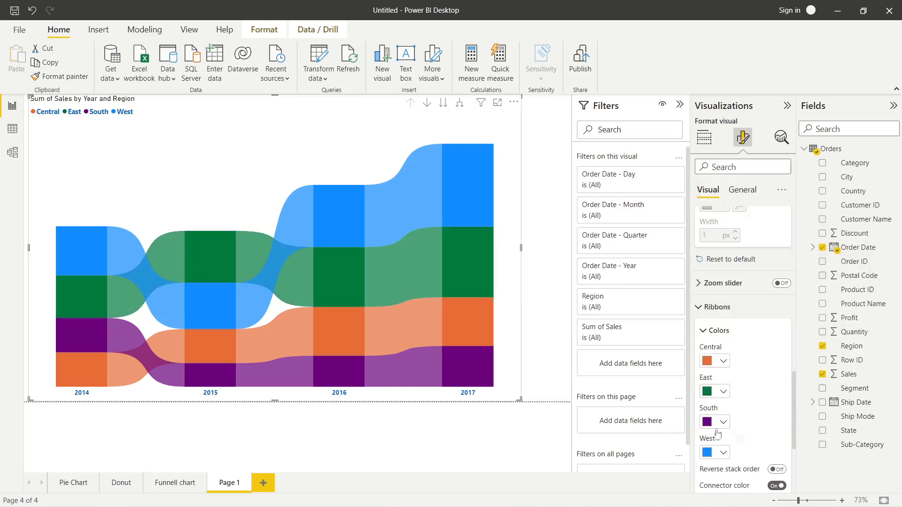
# Try out the reversed stack order and the ribbons without connector color, restoring both settings
pyautogui.scroll(-3, 743, 413)
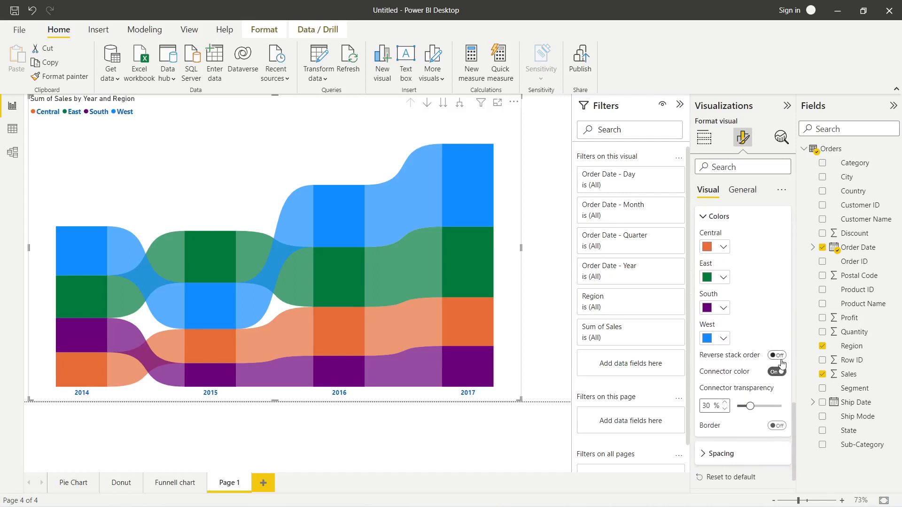
pyautogui.click(777, 356)
pyautogui.click(776, 356)
pyautogui.click(775, 372)
pyautogui.click(774, 376)
pyautogui.click(774, 376)
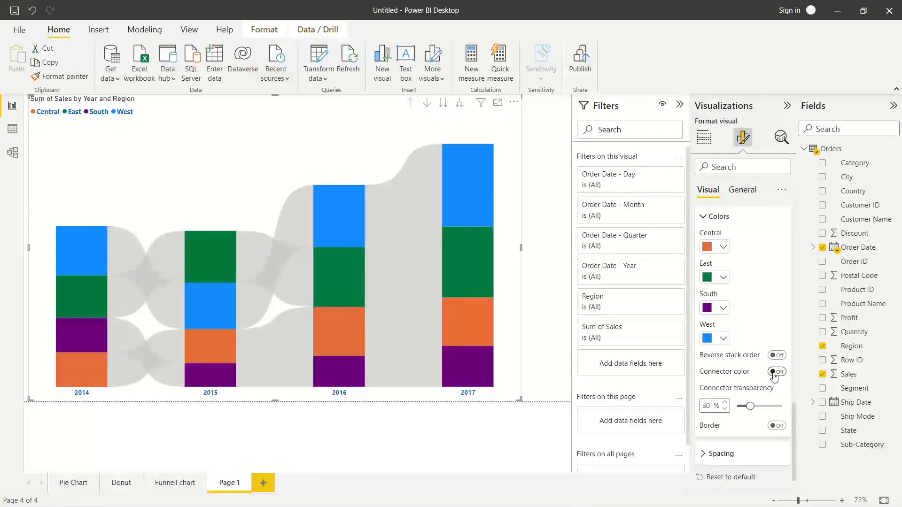
pyautogui.click(774, 376)
# Set the ribbons' connector transparency to 57% and turn on their border
pyautogui.scroll(-2, 776, 377)
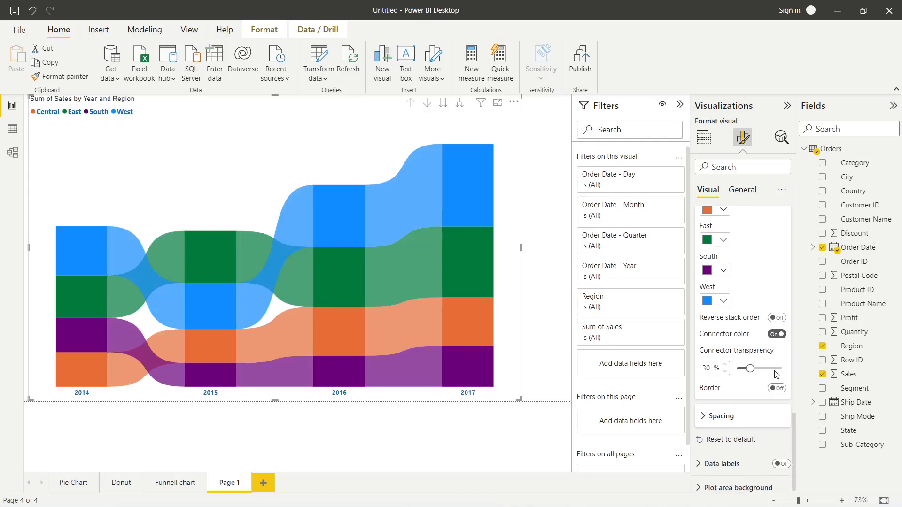
pyautogui.click(772, 372)
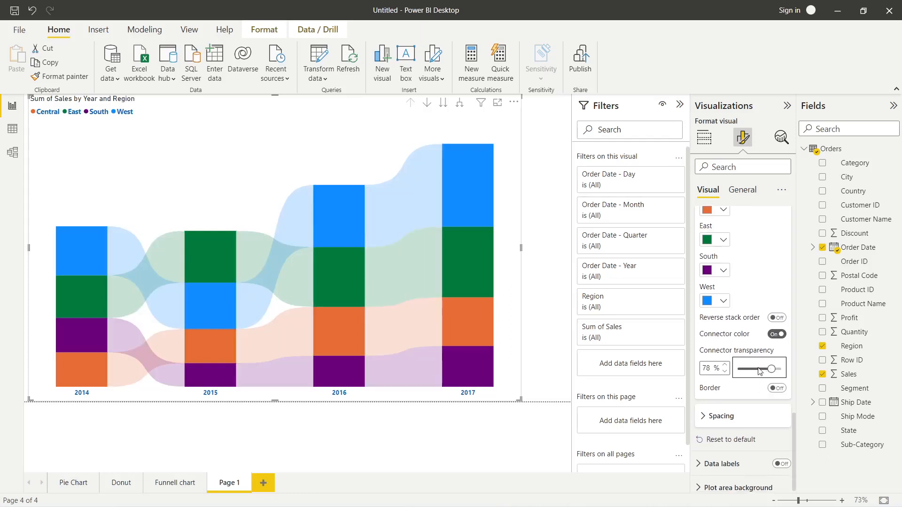
pyautogui.click(760, 370)
pyautogui.click(764, 369)
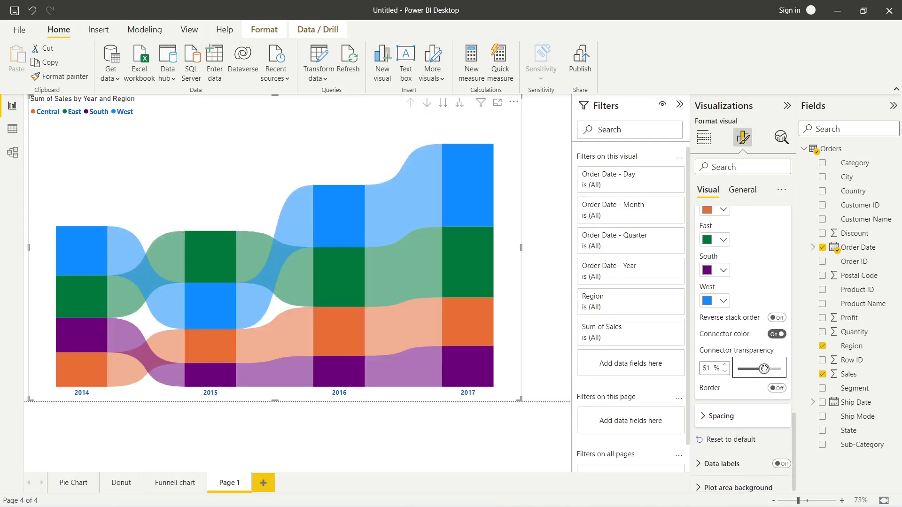
pyautogui.click(778, 389)
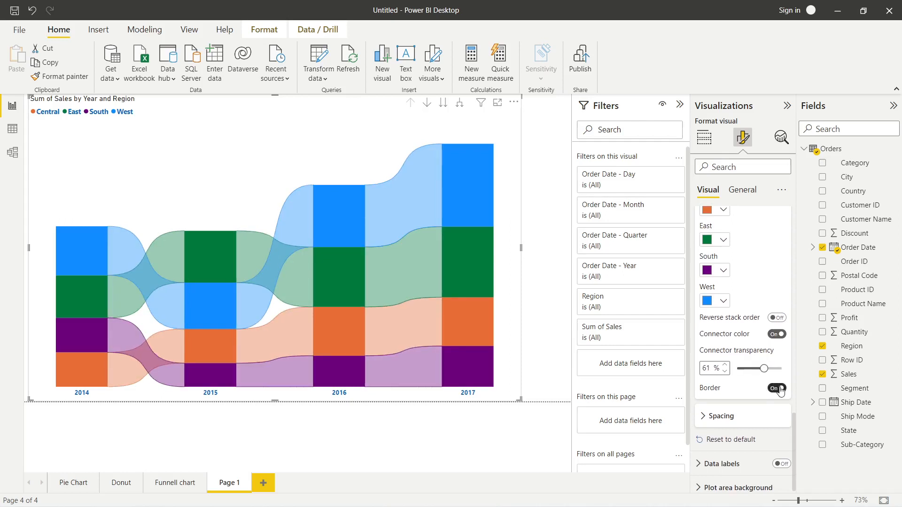
pyautogui.click(768, 369)
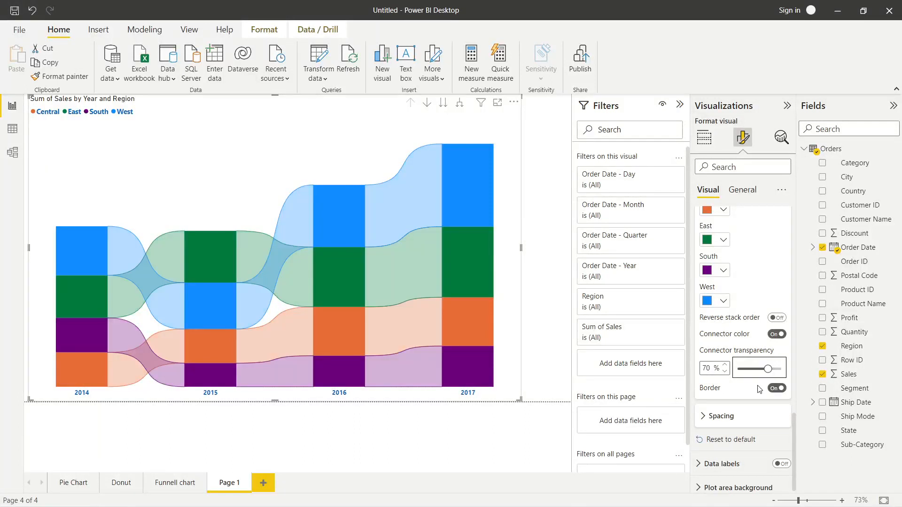
pyautogui.scroll(-1, 760, 388)
pyautogui.click(762, 362)
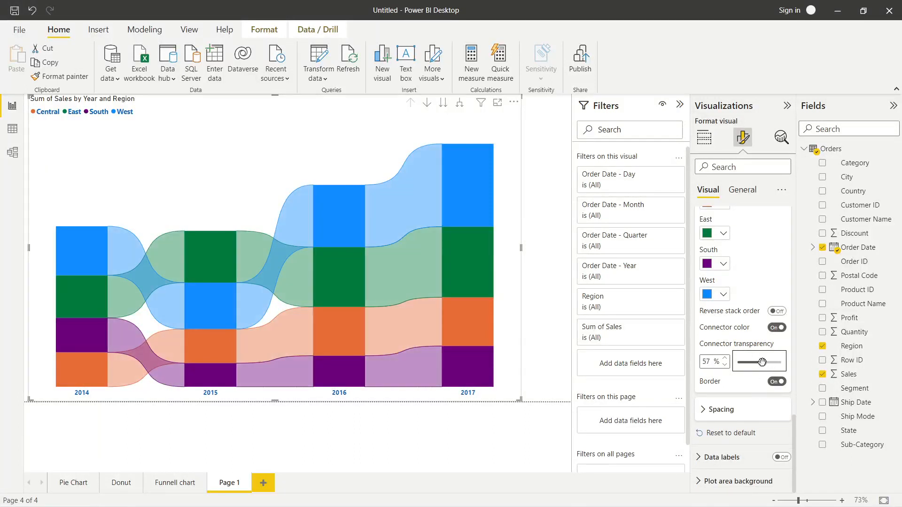
# Set the ribbon spacing to 11 px and turn on data labels for the chart
pyautogui.click(707, 415)
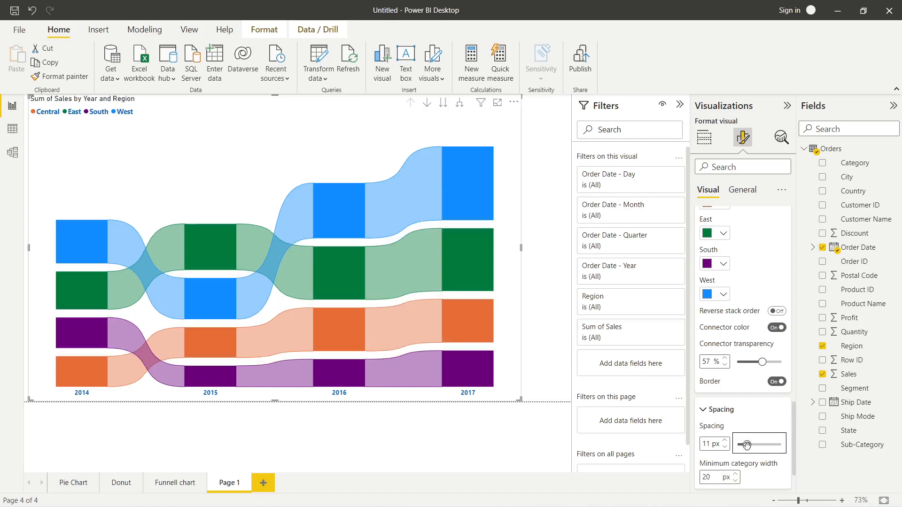
pyautogui.scroll(-2, 747, 445)
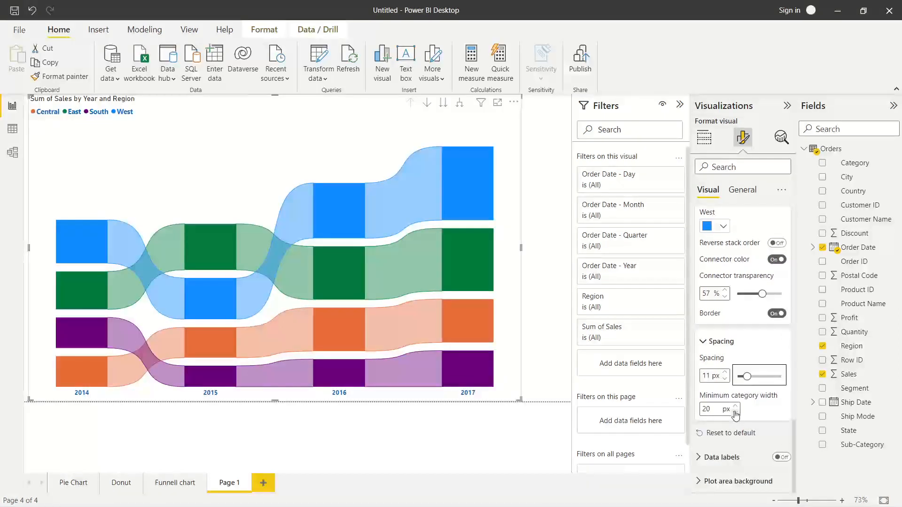
pyautogui.click(779, 459)
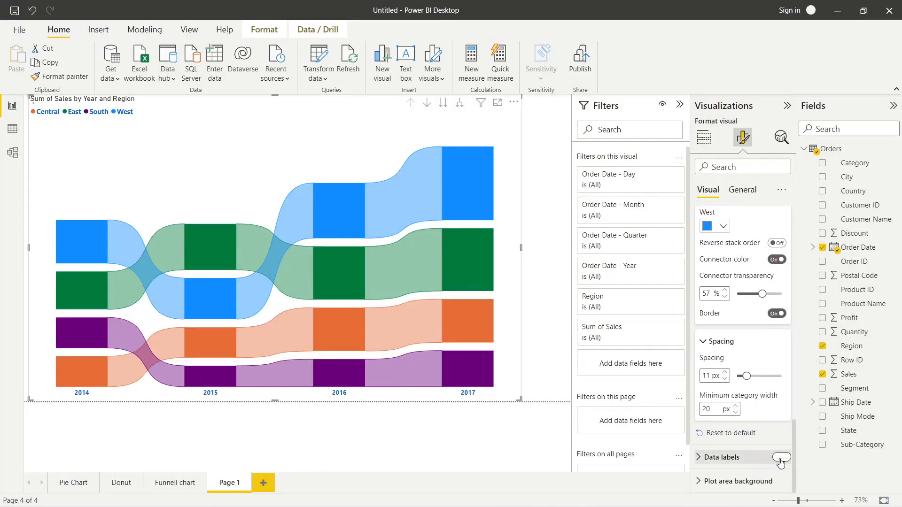
pyautogui.click(699, 461)
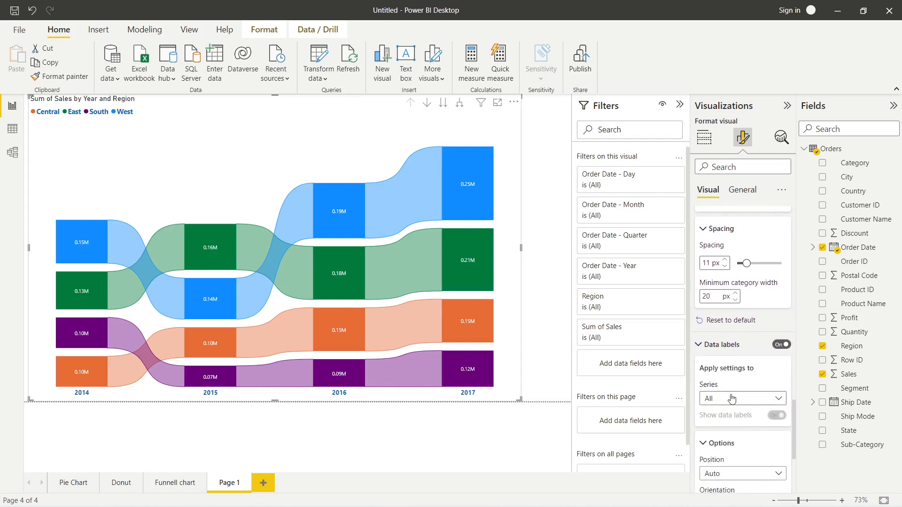
# Position the data labels of all series at Inside center
pyautogui.click(731, 398)
pyautogui.click(753, 359)
pyautogui.scroll(-2, 750, 376)
pyautogui.click(748, 385)
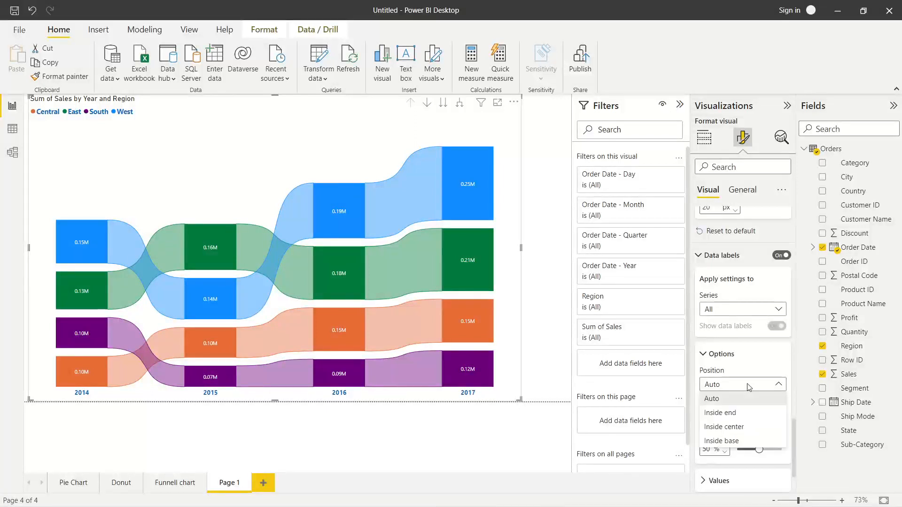
pyautogui.click(734, 413)
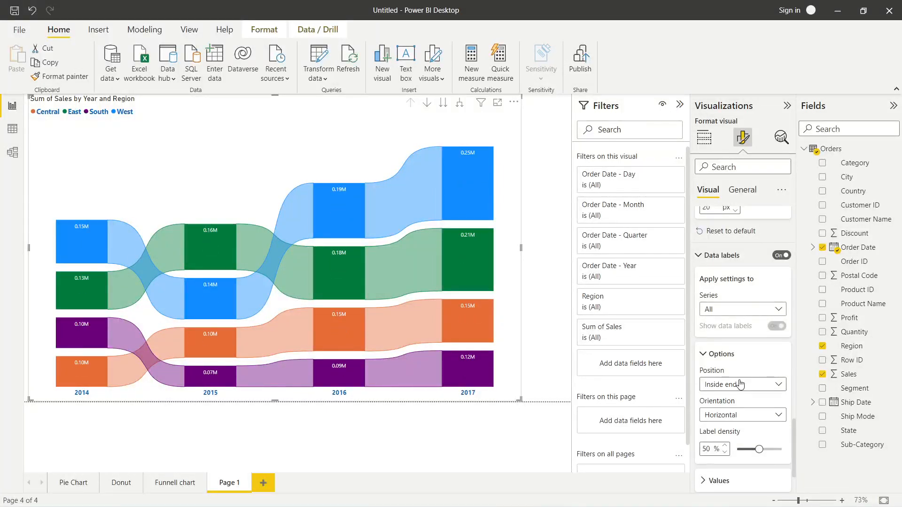
pyautogui.click(739, 384)
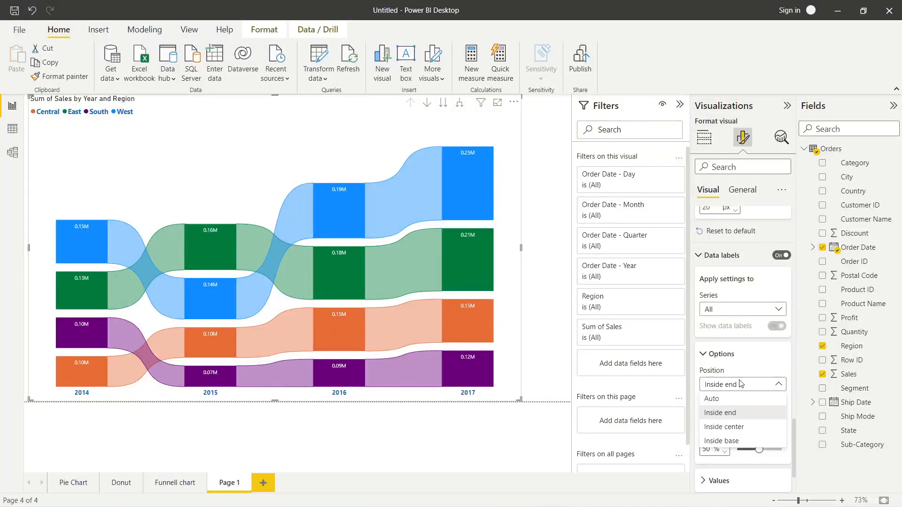
pyautogui.click(724, 428)
pyautogui.scroll(-2, 709, 413)
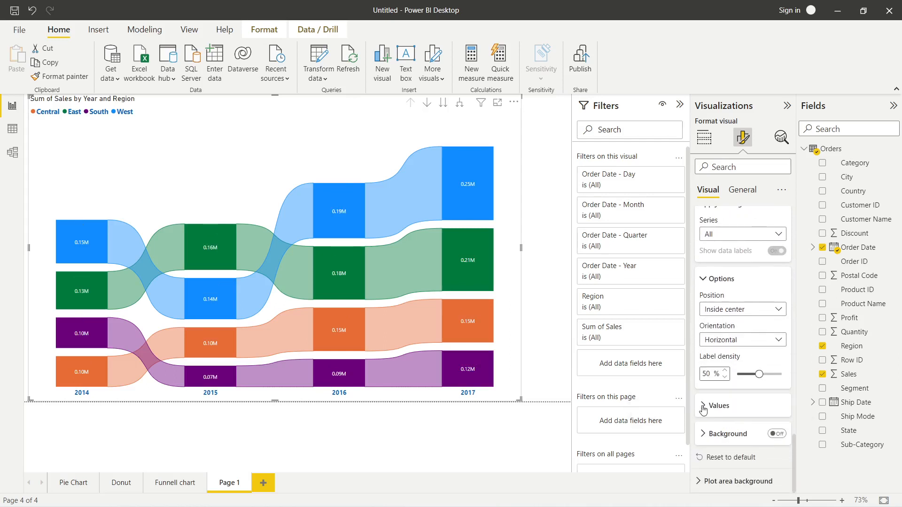
# Format the data label values with font size 11 in bold
pyautogui.click(702, 411)
pyautogui.click(783, 433)
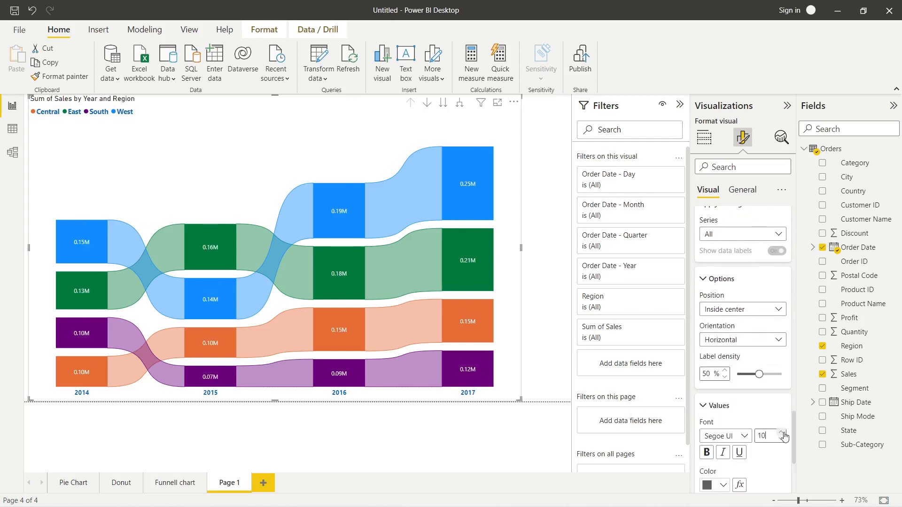
pyautogui.click(783, 433)
pyautogui.click(706, 452)
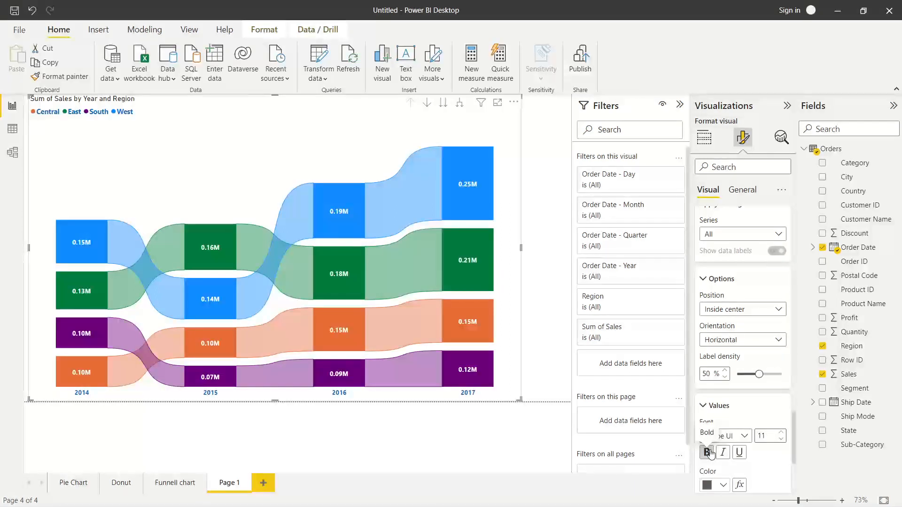
pyautogui.scroll(-2, 710, 451)
pyautogui.scroll(-2, 711, 453)
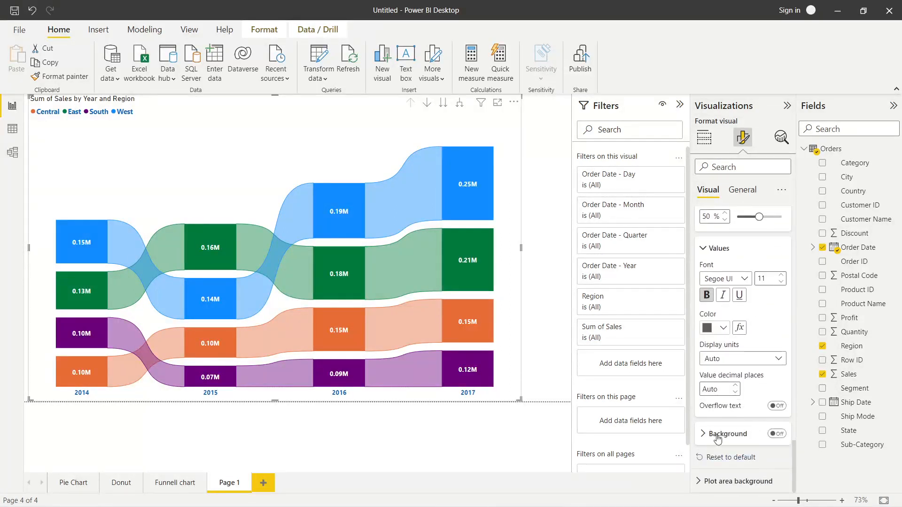
# Center the title of the ribbon chart horizontally
pyautogui.scroll(10, 722, 366)
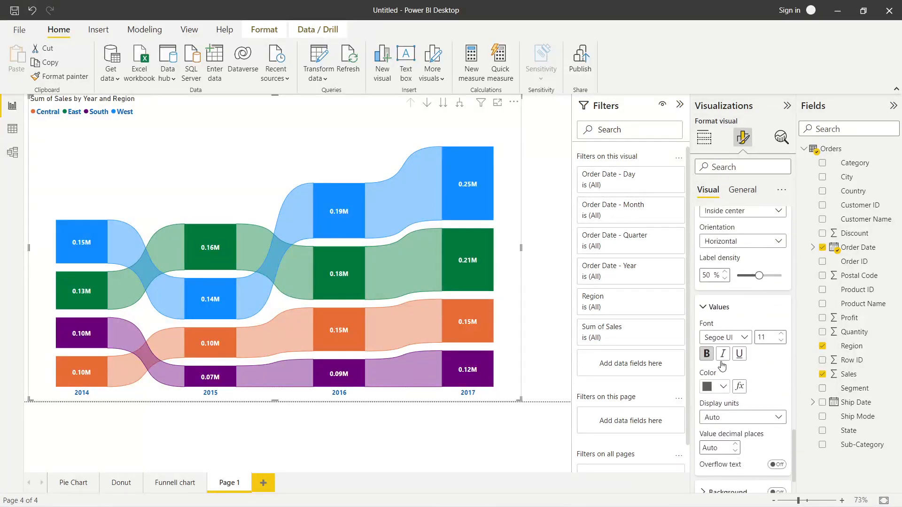
pyautogui.scroll(1, 723, 365)
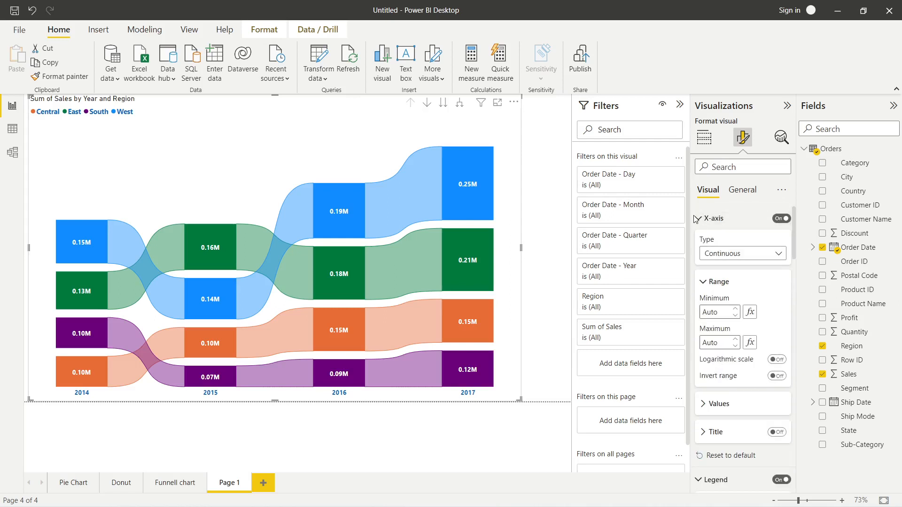
pyautogui.click(542, 184)
pyautogui.click(512, 171)
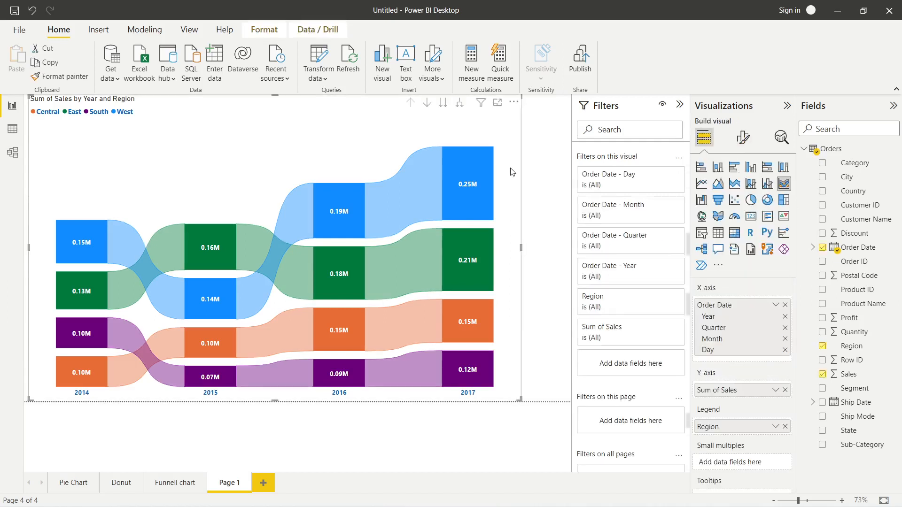
pyautogui.click(742, 137)
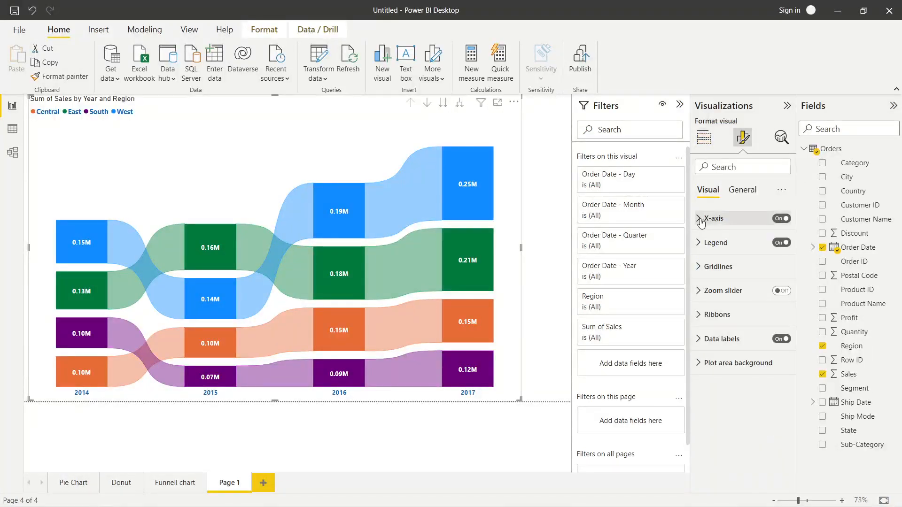
pyautogui.click(742, 189)
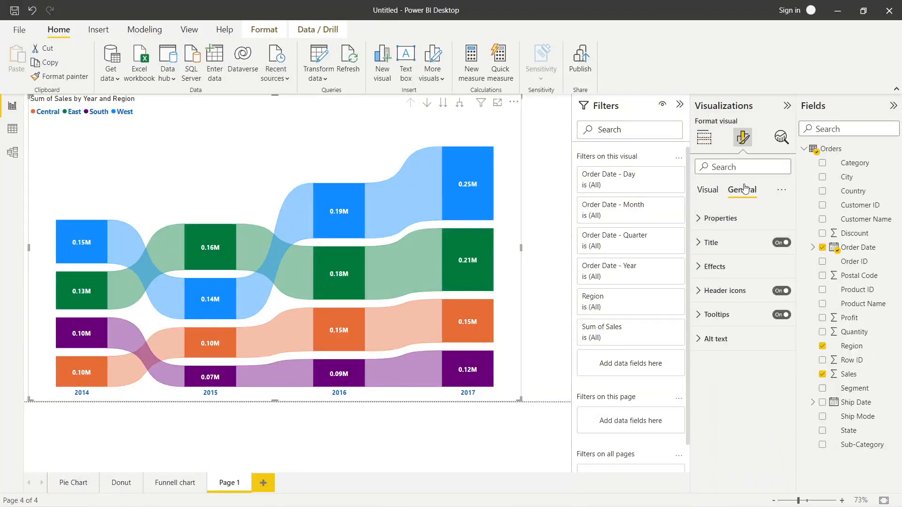
pyautogui.click(699, 244)
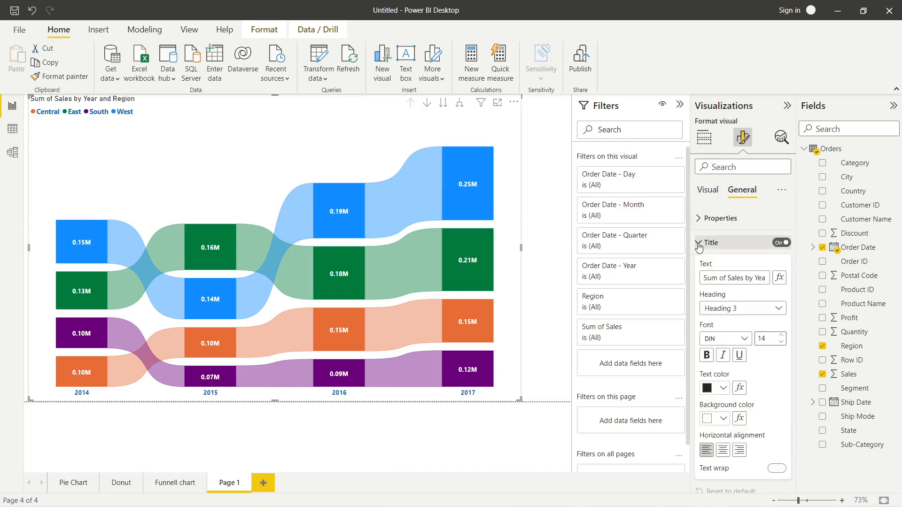
pyautogui.click(722, 450)
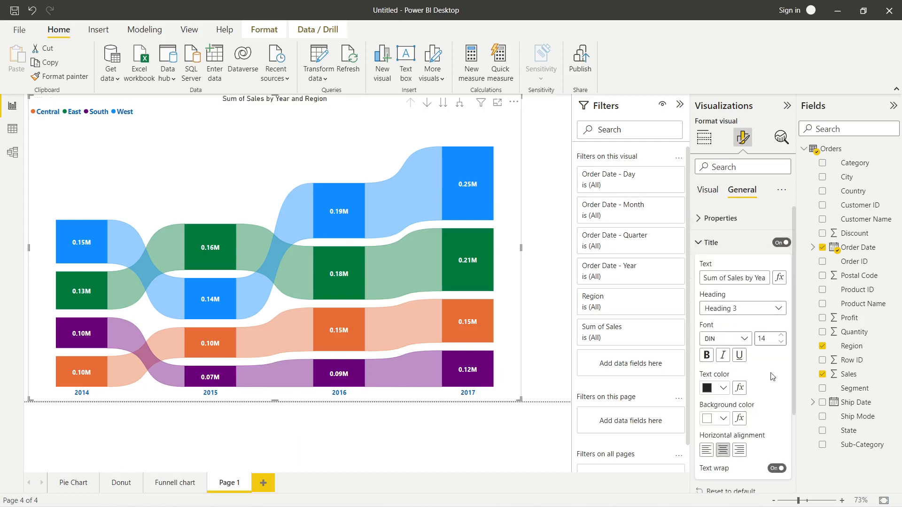
# Set the chart title's font size to 21 and its text color to a dark magenta shade
pyautogui.click(782, 336)
pyautogui.click(782, 337)
pyautogui.click(782, 336)
pyautogui.click(781, 337)
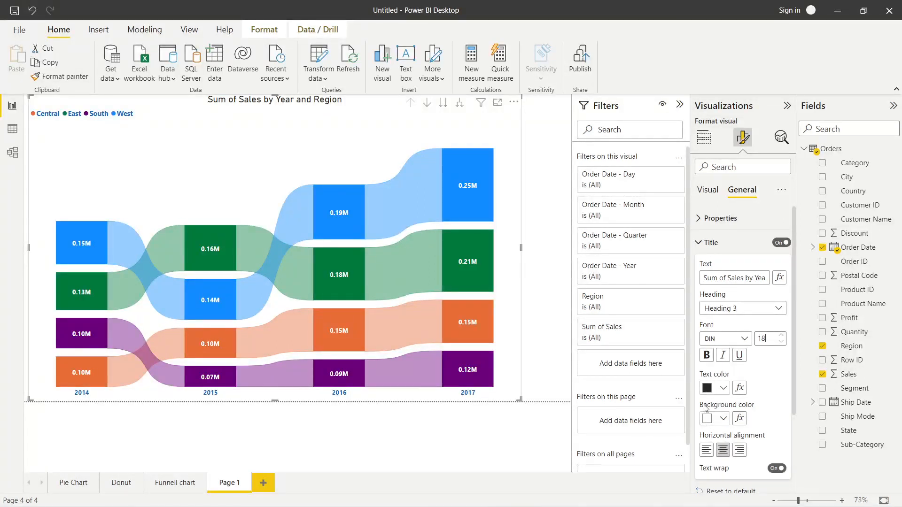
pyautogui.click(782, 336)
pyautogui.click(782, 336)
pyautogui.click(781, 336)
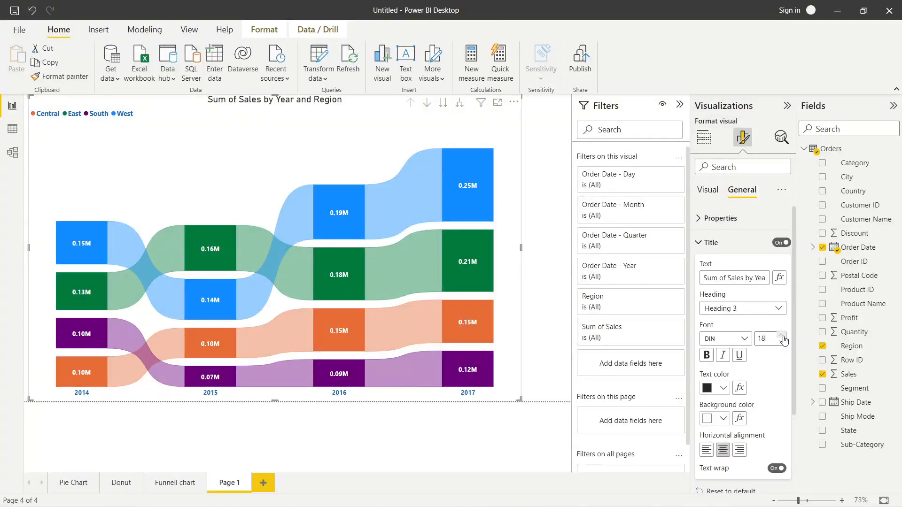
pyautogui.click(723, 390)
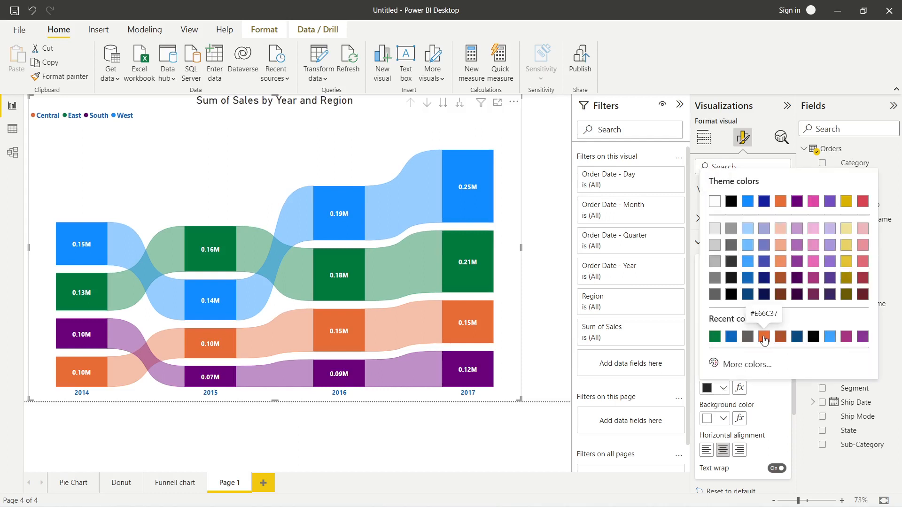
pyautogui.click(814, 278)
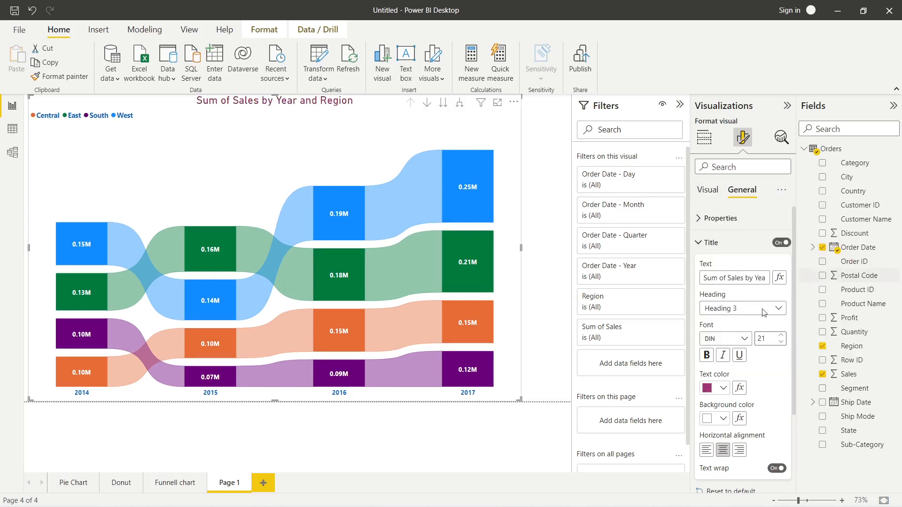
# Make the chart title bold and set its font size to 24
pyautogui.click(706, 355)
pyautogui.click(781, 335)
pyautogui.click(781, 336)
pyautogui.click(781, 335)
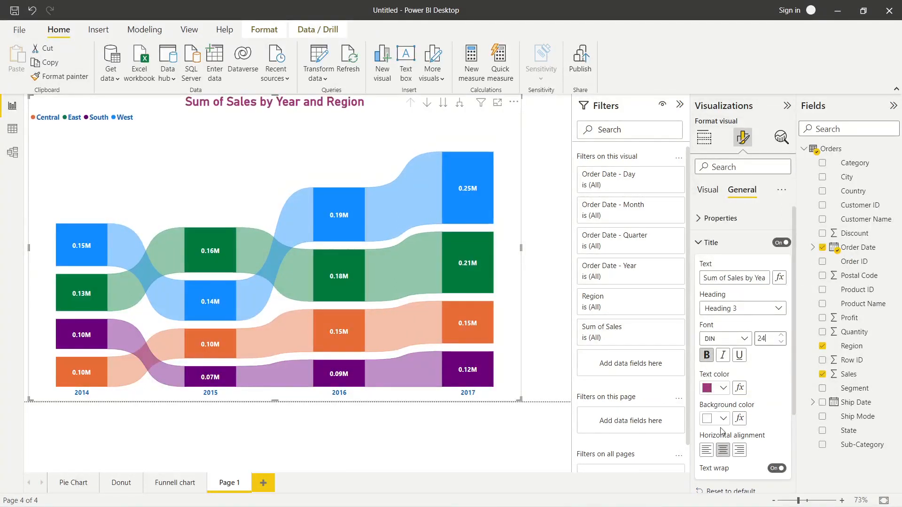
# Give the whole visual a black background with 8% transparency
pyautogui.scroll(-3, 720, 428)
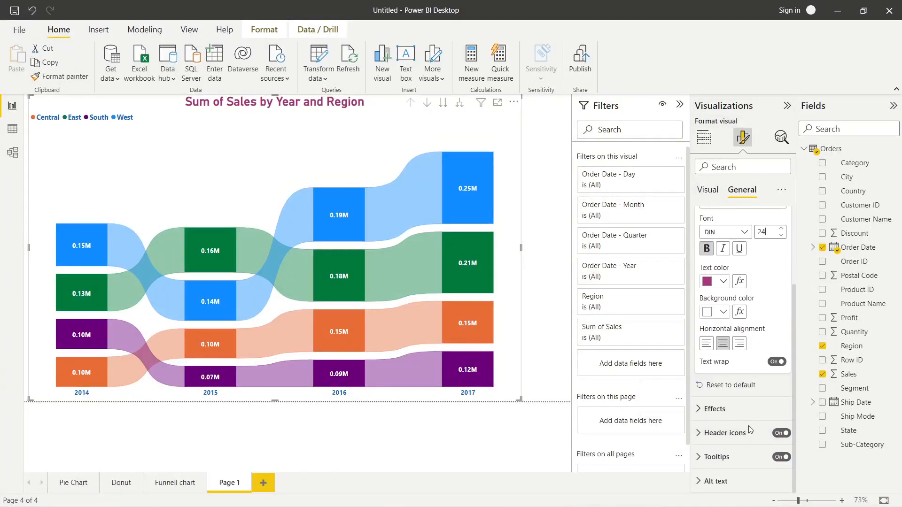
pyautogui.click(702, 411)
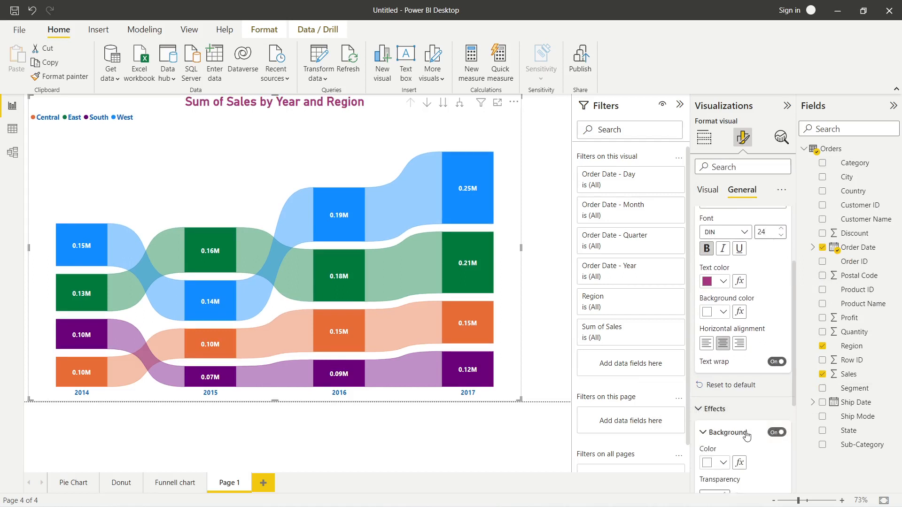
pyautogui.click(723, 464)
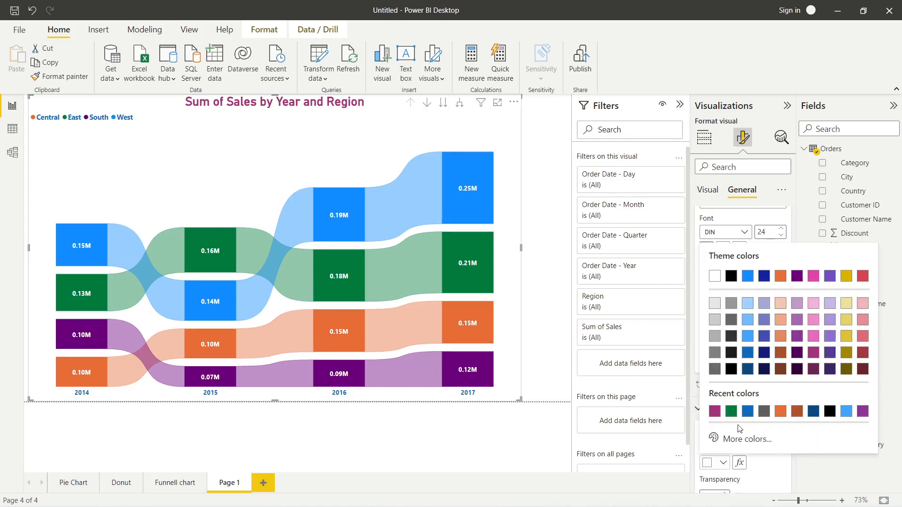
pyautogui.click(736, 278)
pyautogui.scroll(-2, 746, 371)
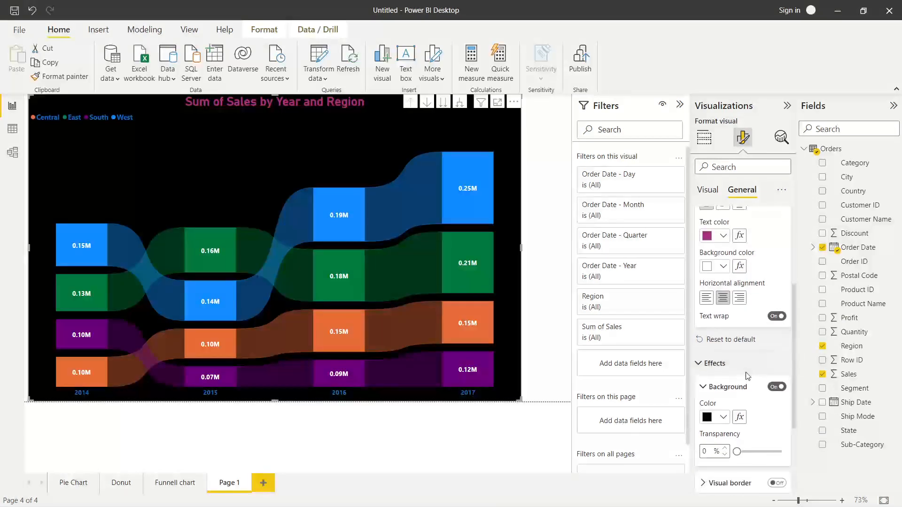
pyautogui.click(749, 445)
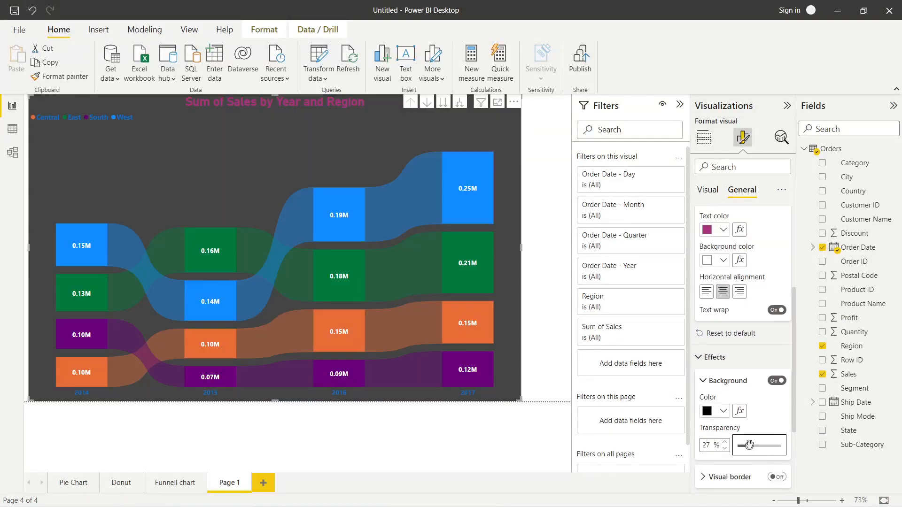
pyautogui.click(755, 446)
pyautogui.click(741, 446)
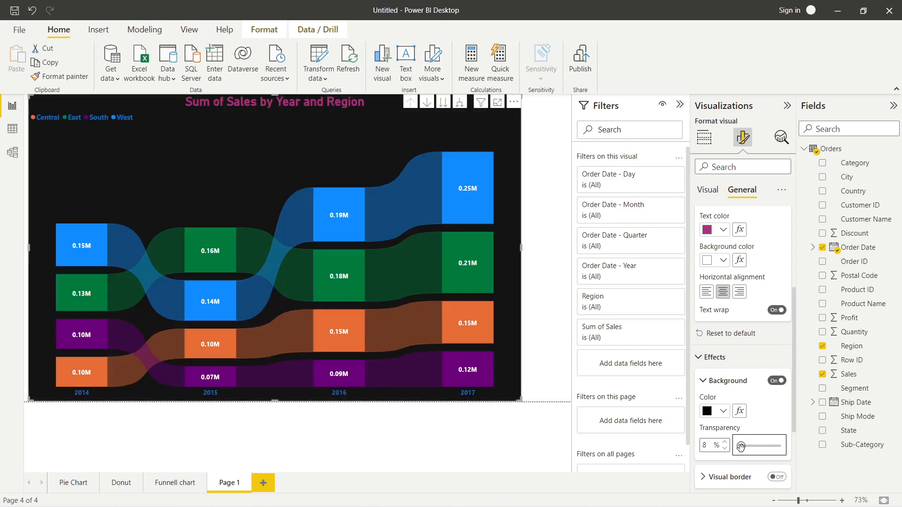
# Turn on the visual border and round its corners to 30 px
pyautogui.scroll(-3, 742, 456)
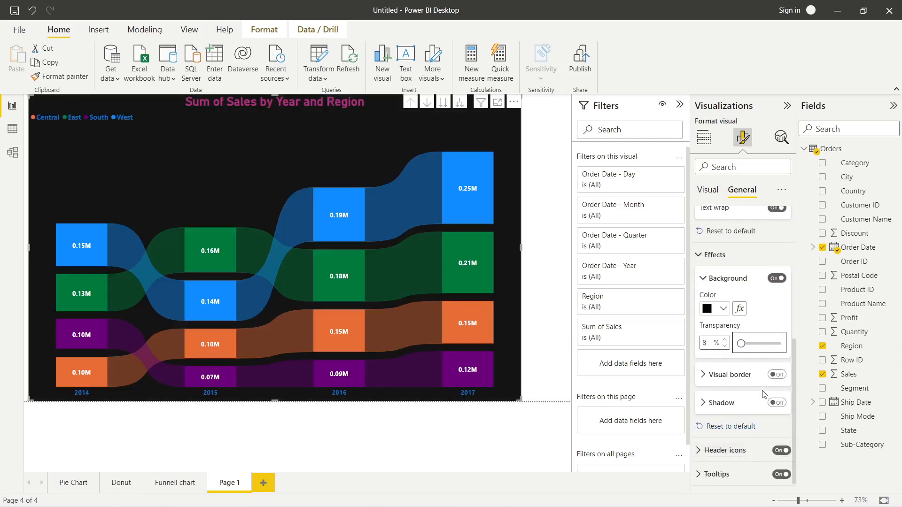
pyautogui.click(777, 376)
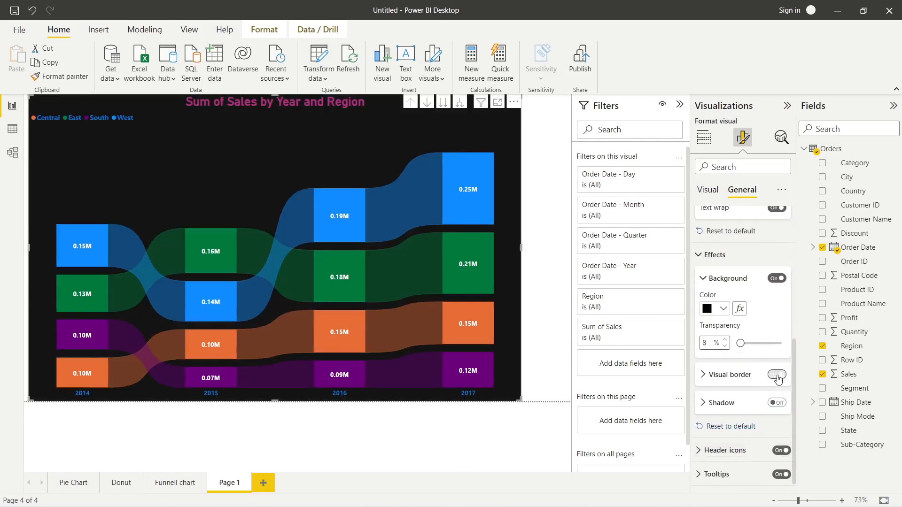
pyautogui.click(705, 376)
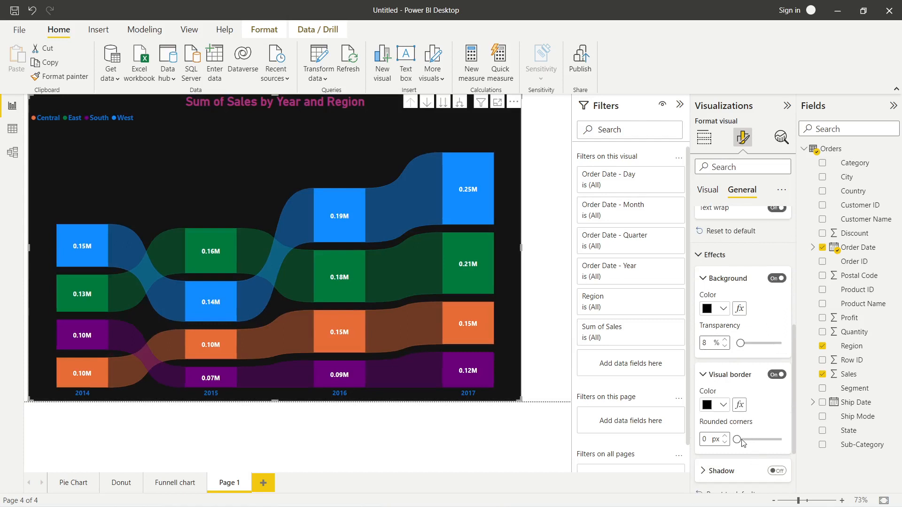
pyautogui.moveTo(738, 440); pyautogui.dragTo(842, 453)
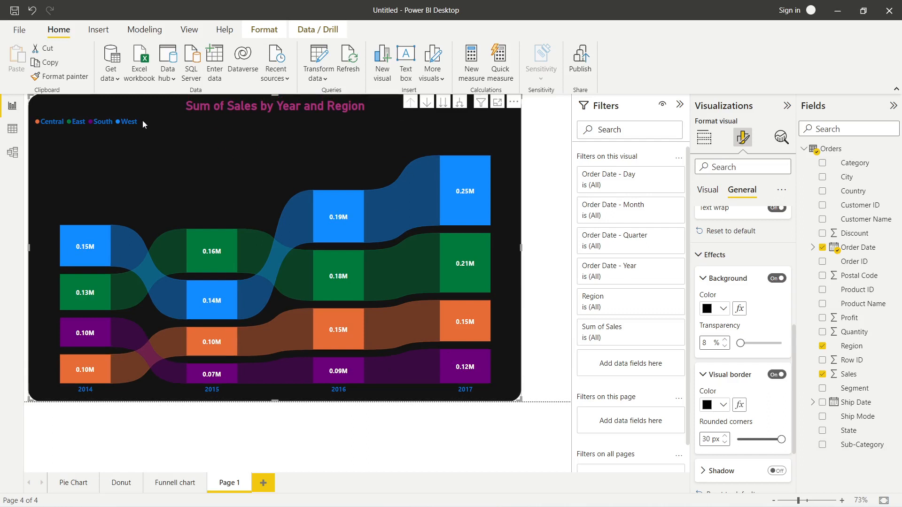
# Position the chart's legend at Top center, slightly enlarge its text font, and deselect the chart
pyautogui.scroll(5, 701, 312)
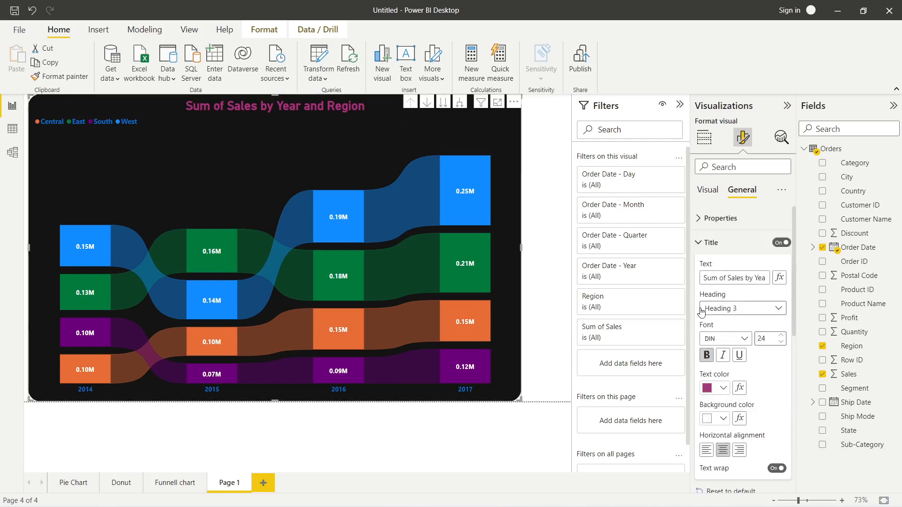
pyautogui.click(710, 189)
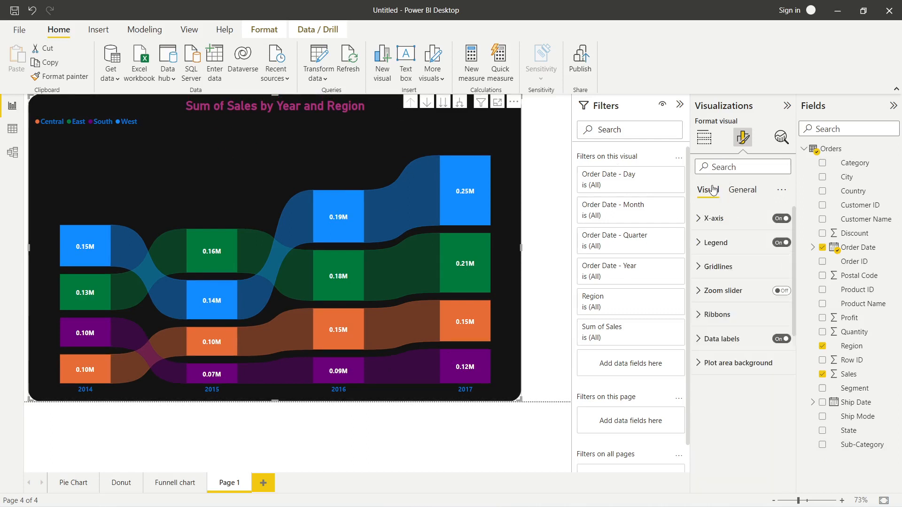
pyautogui.click(700, 245)
pyautogui.click(742, 297)
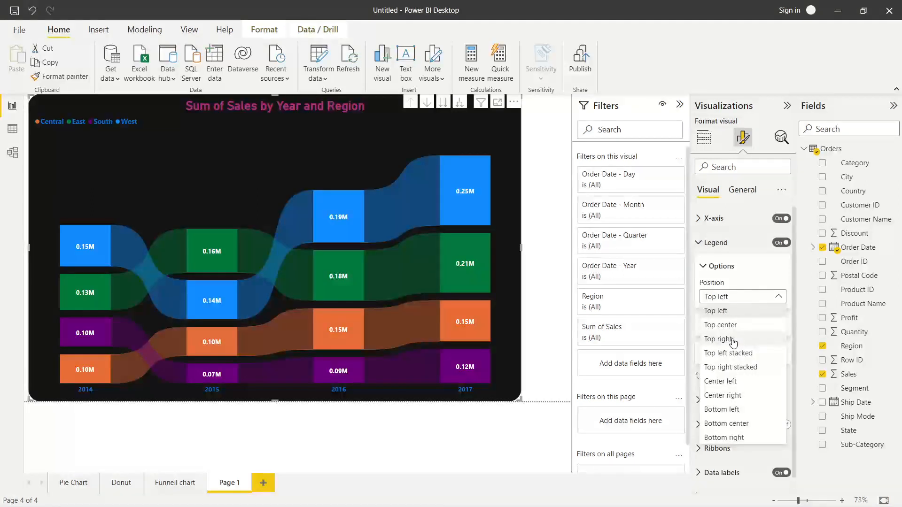
pyautogui.click(739, 326)
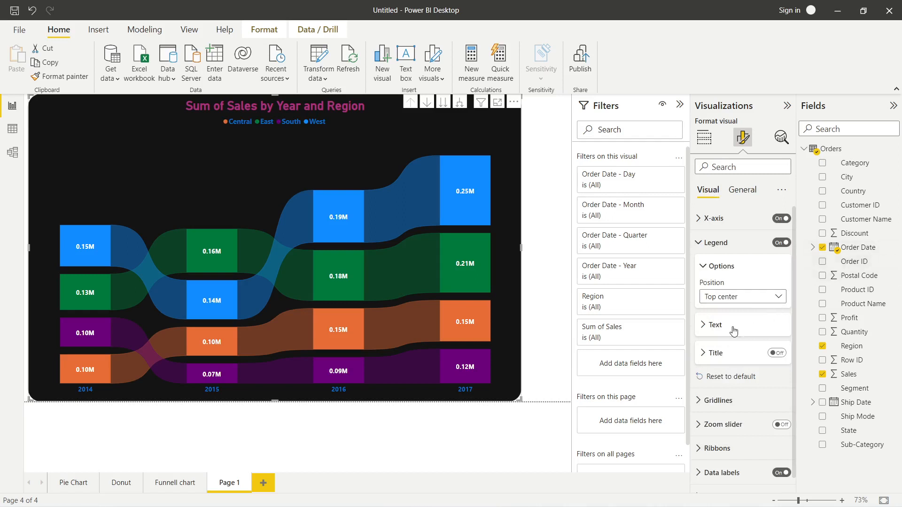
pyautogui.click(703, 325)
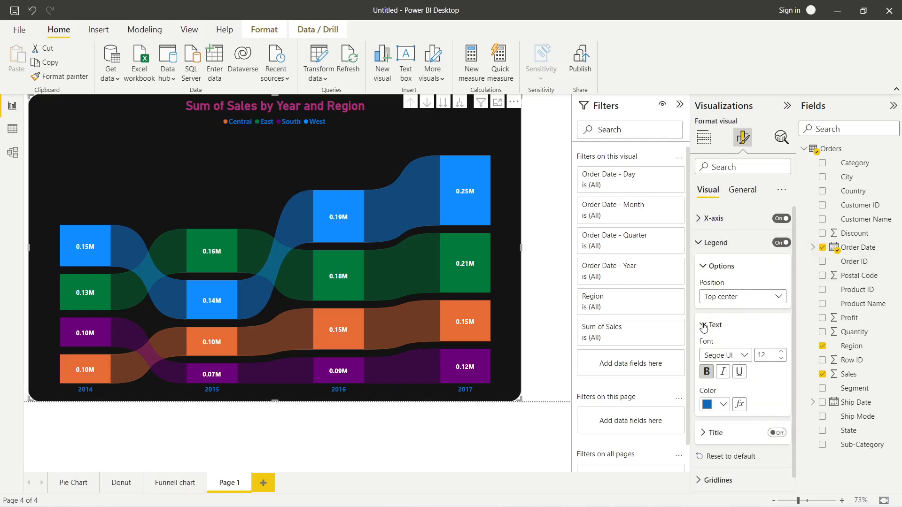
pyautogui.click(782, 352)
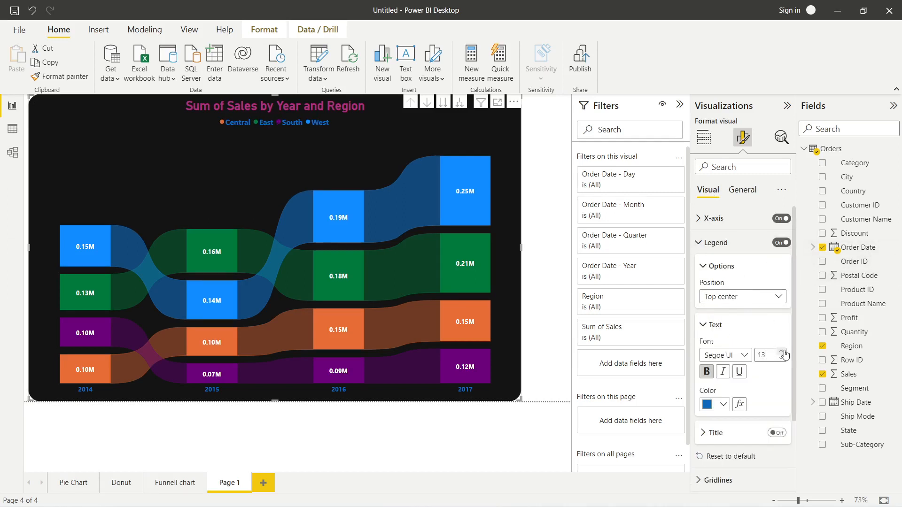
pyautogui.click(421, 435)
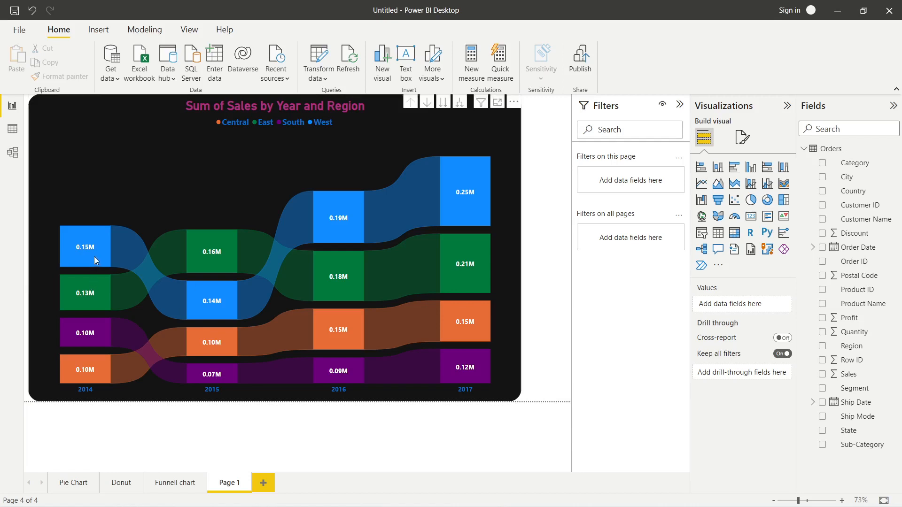
# Examine the tooltips of the West and East bars and ribbons for yearly sales and rank changes
pyautogui.moveTo(88, 246)
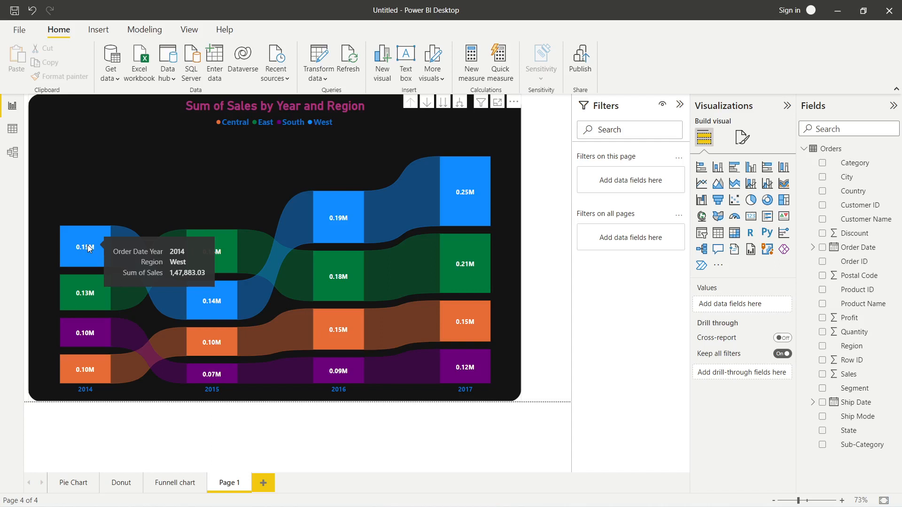
pyautogui.moveTo(134, 256)
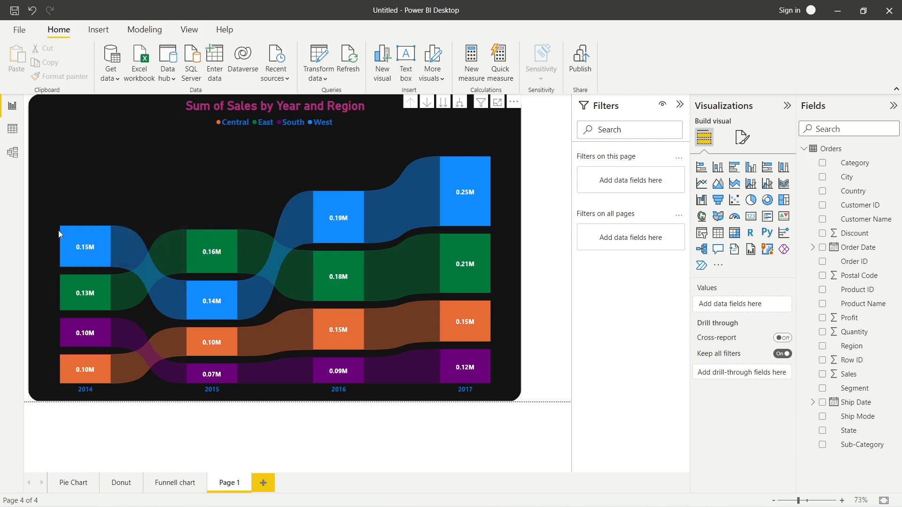
pyautogui.moveTo(251, 288)
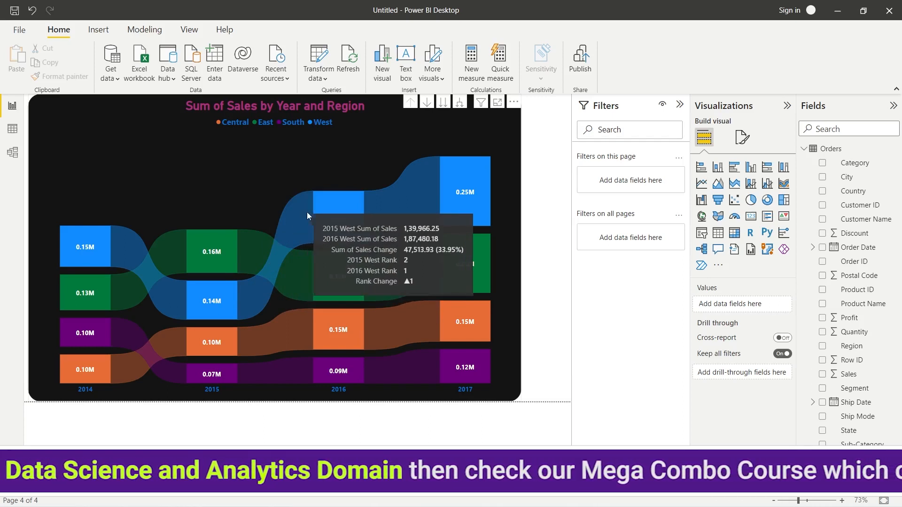
pyautogui.moveTo(299, 211)
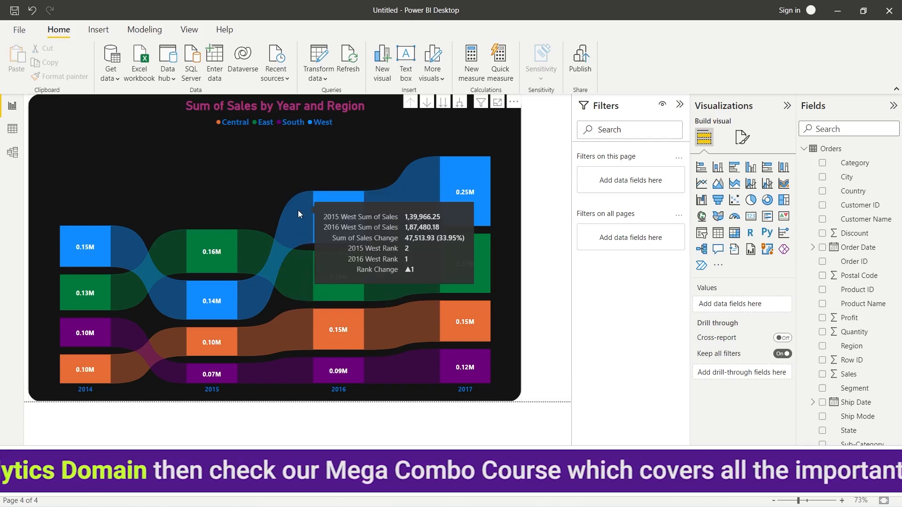
pyautogui.moveTo(80, 296)
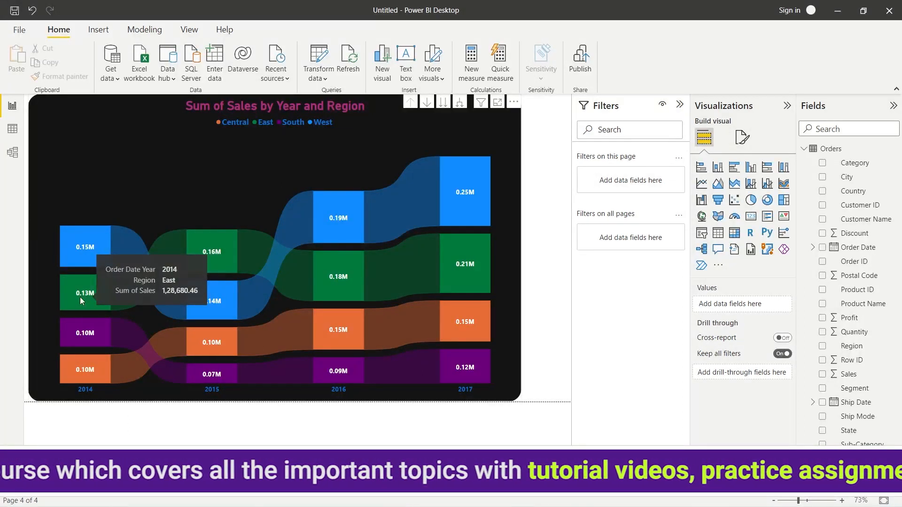
pyautogui.moveTo(149, 273)
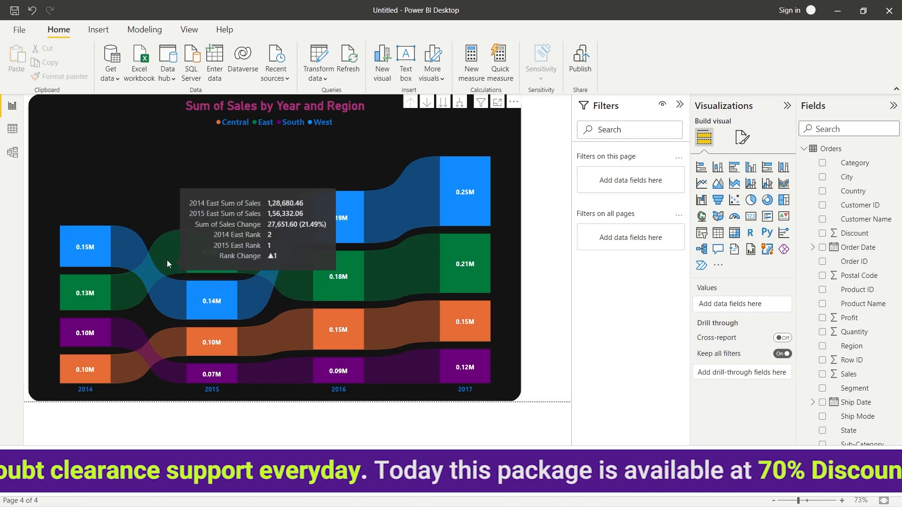
# Examine the tooltips of the West, East and South bars and ribbons for yearly sales and rank changes
pyautogui.moveTo(133, 255)
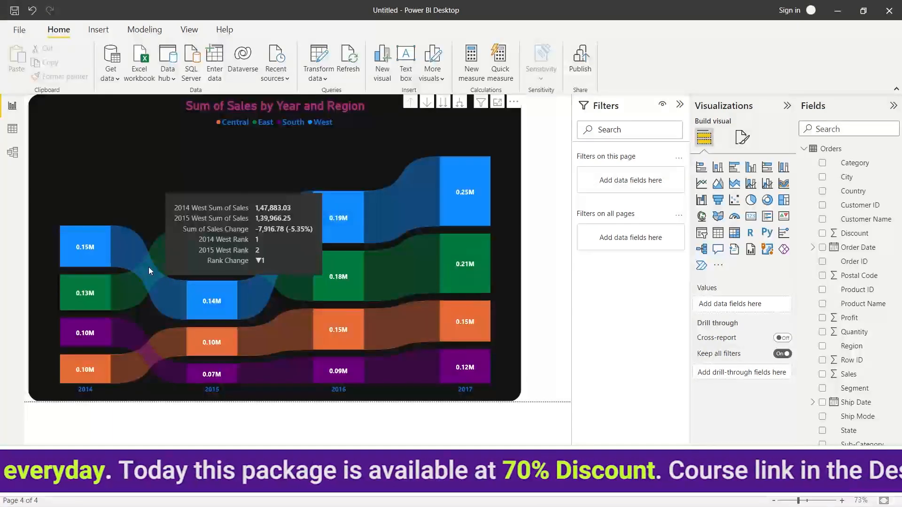
pyautogui.moveTo(287, 241)
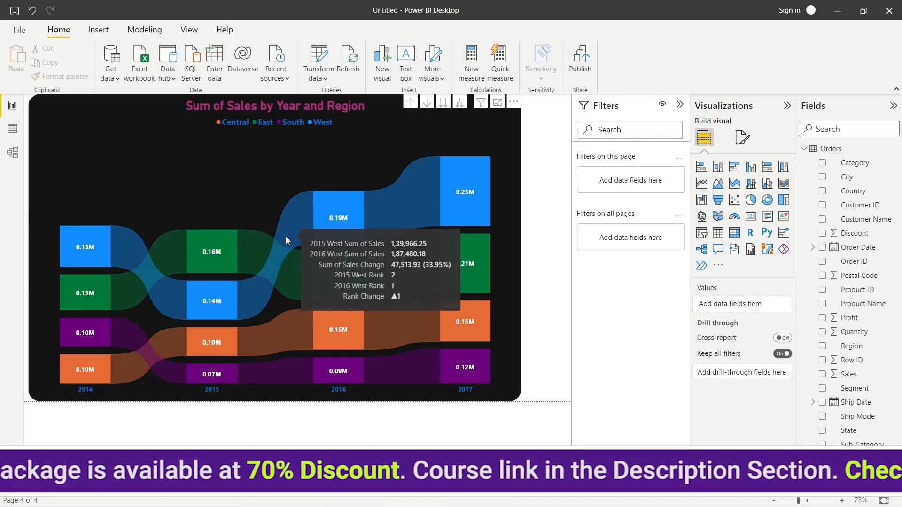
pyautogui.moveTo(407, 189)
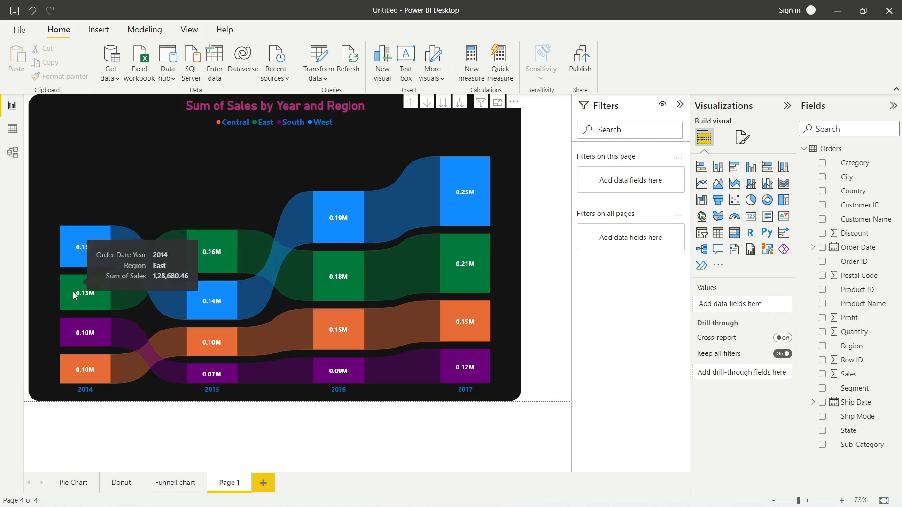
pyautogui.moveTo(202, 232)
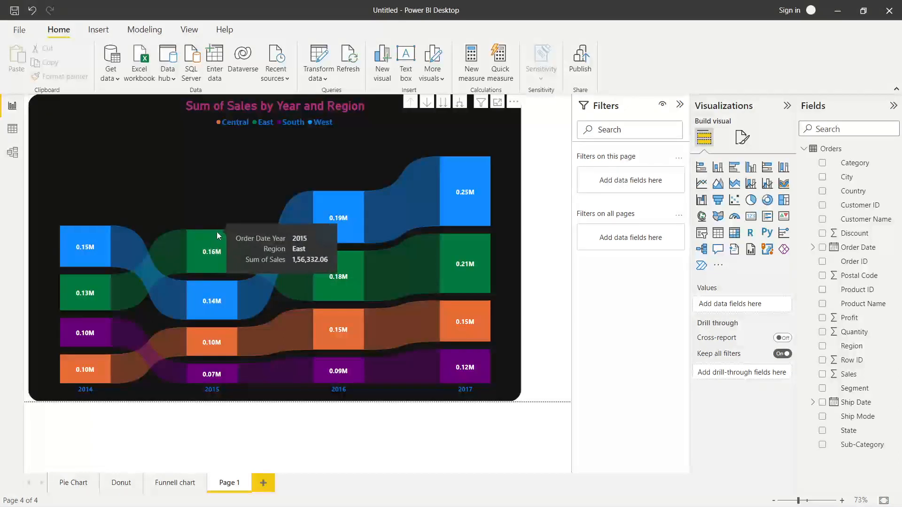
pyautogui.moveTo(253, 249)
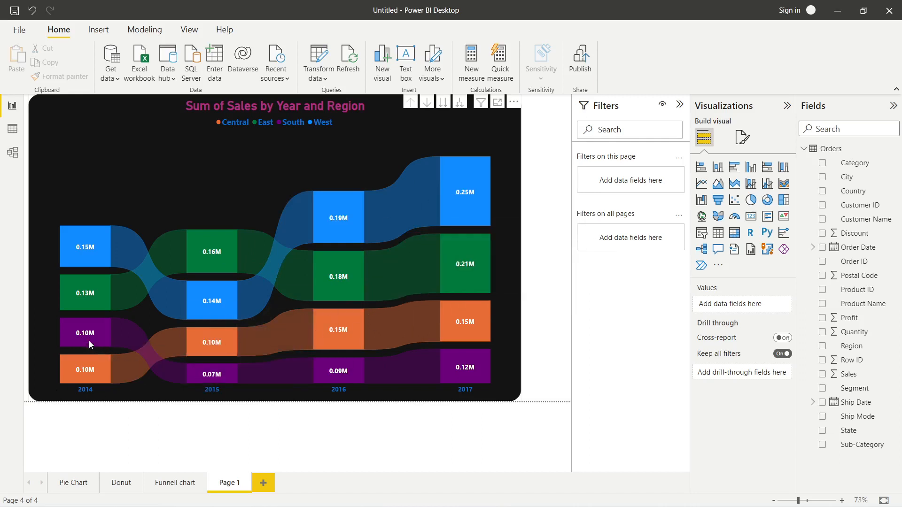
pyautogui.moveTo(88, 337)
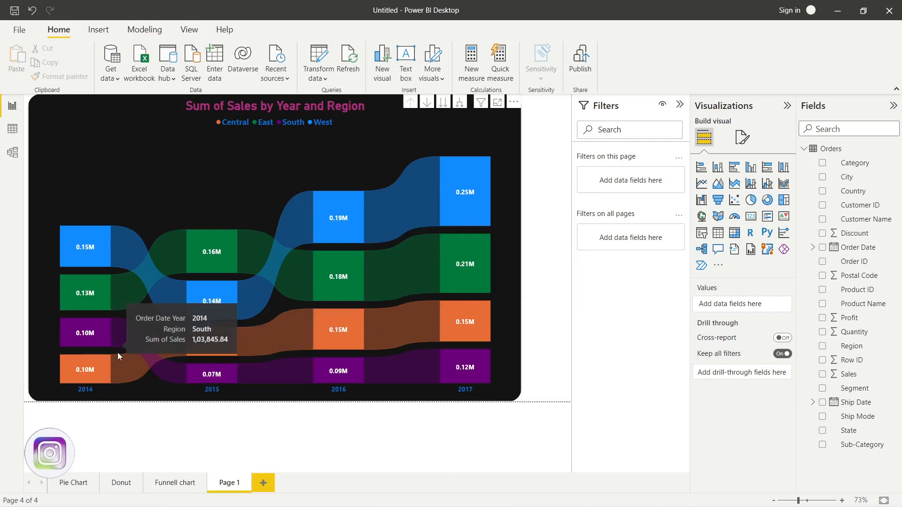
pyautogui.moveTo(194, 304)
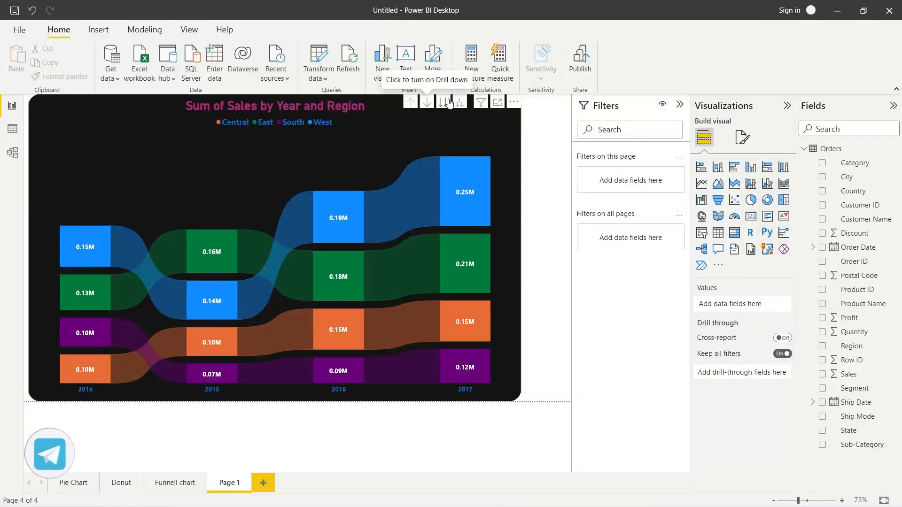
# Toggle the ribbon chart's drill mode on and off, and view sales at the Quarter level before returning to Year
pyautogui.click(428, 103)
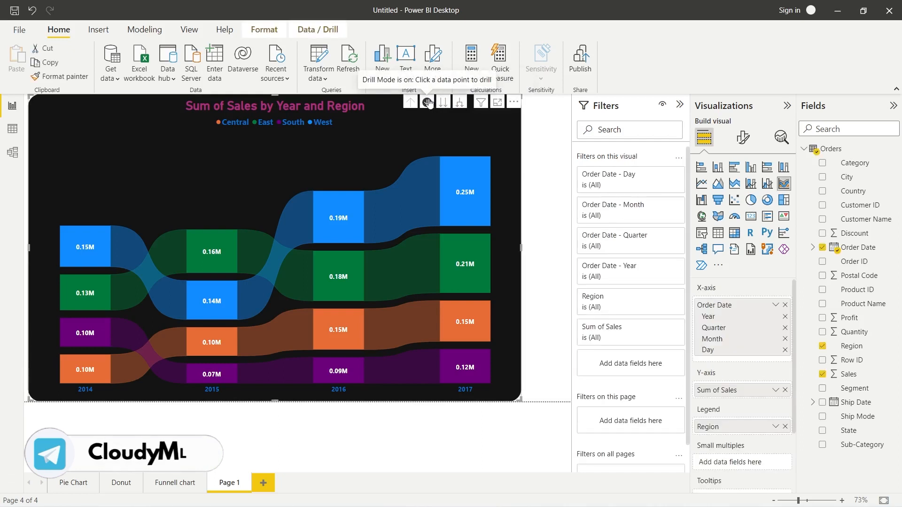
pyautogui.click(429, 103)
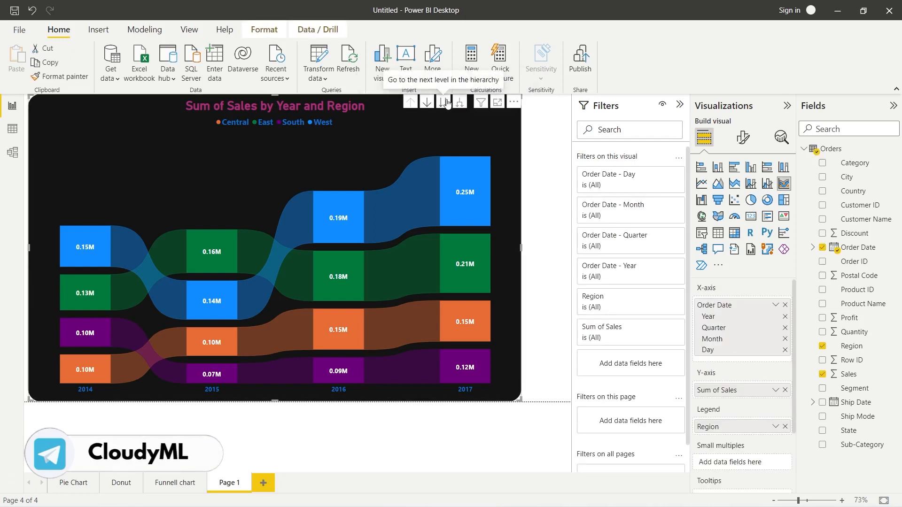
pyautogui.click(445, 103)
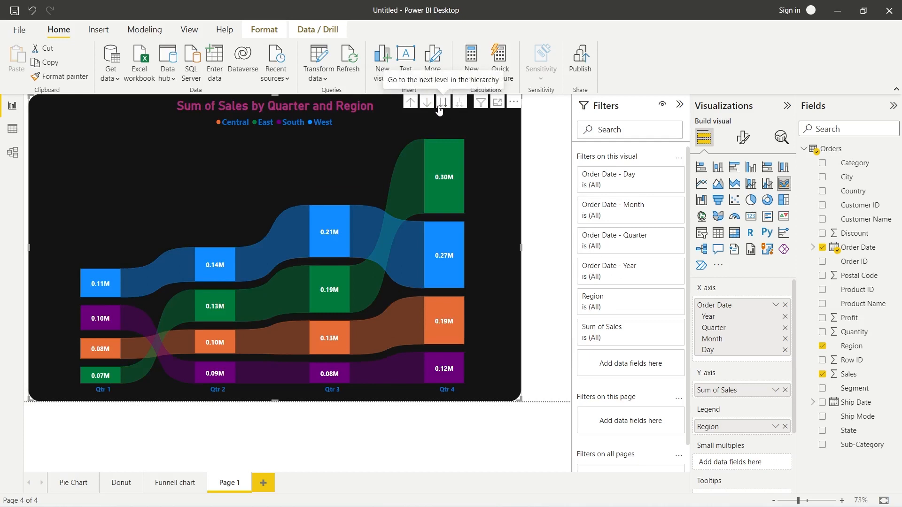
pyautogui.click(410, 102)
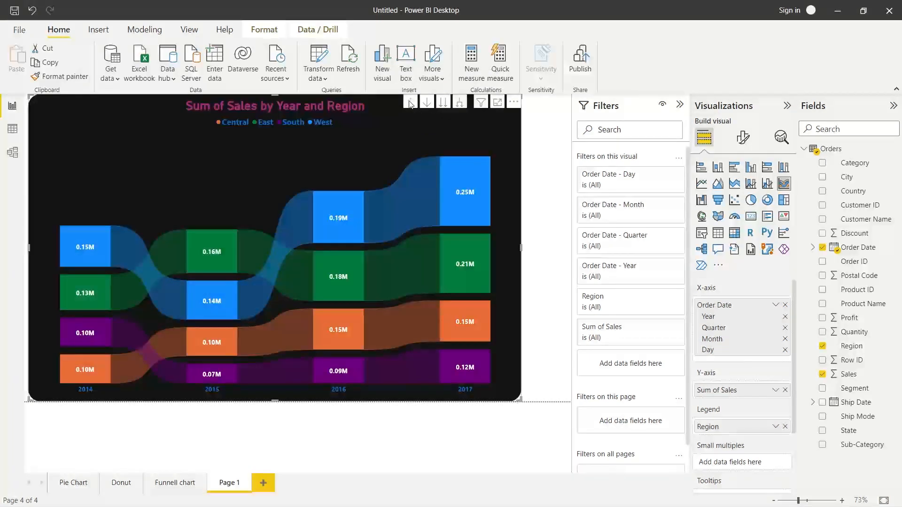
# Go down the date hierarchy through Quarter to Month to compare regional sales, and drill back up to Year
pyautogui.click(444, 102)
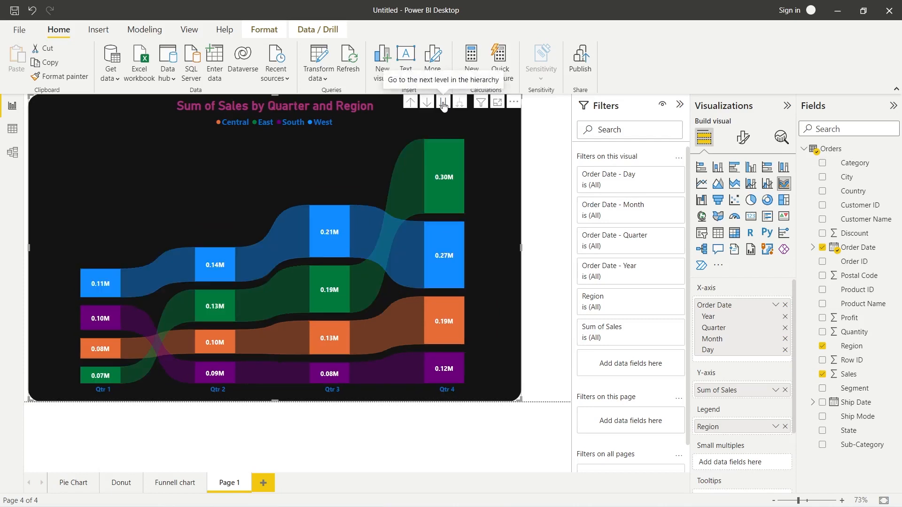
pyautogui.click(443, 103)
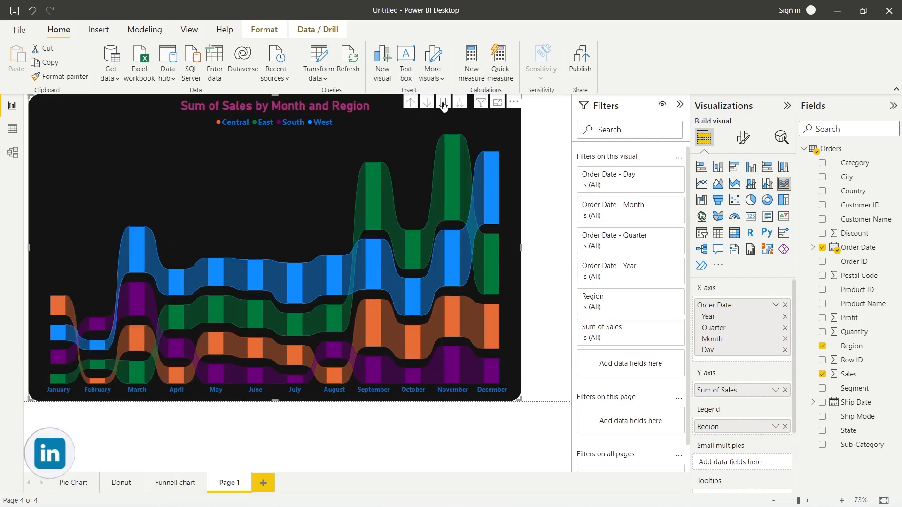
pyautogui.click(443, 104)
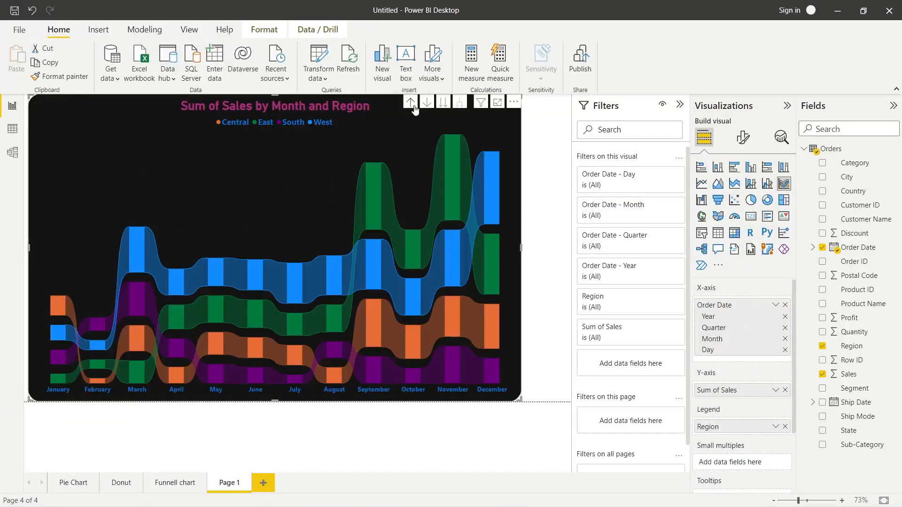
pyautogui.click(414, 107)
pyautogui.click(415, 107)
pyautogui.click(410, 103)
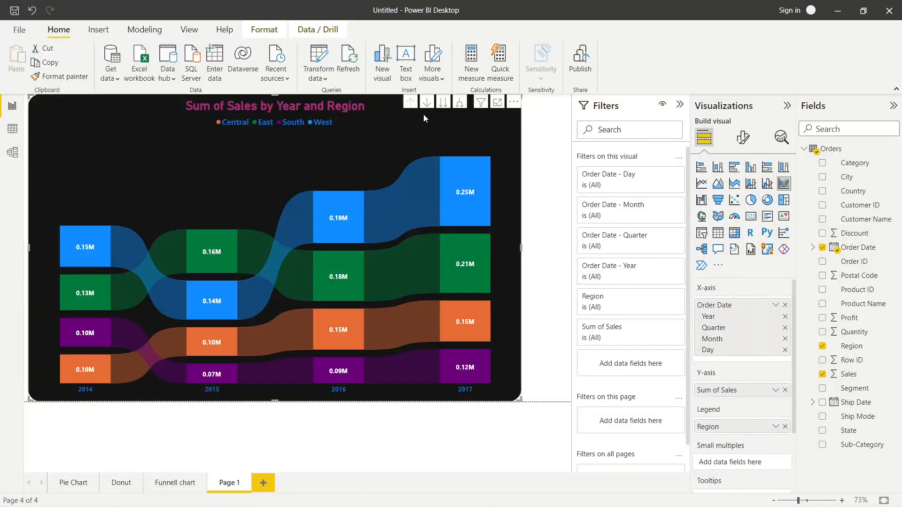
# Compare the expanded Year and Quarter view with the Quarter-only level of the ribbon chart, returning to Year after each
pyautogui.click(459, 104)
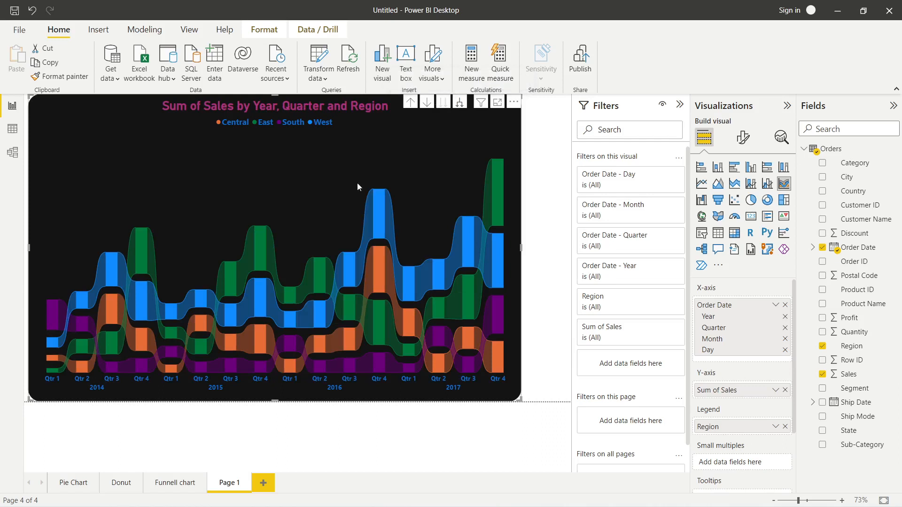
pyautogui.click(410, 102)
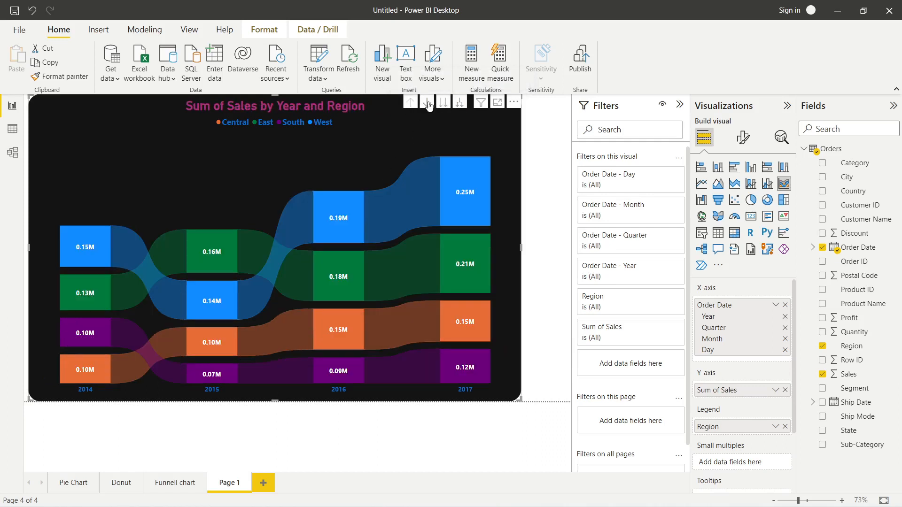
pyautogui.click(441, 103)
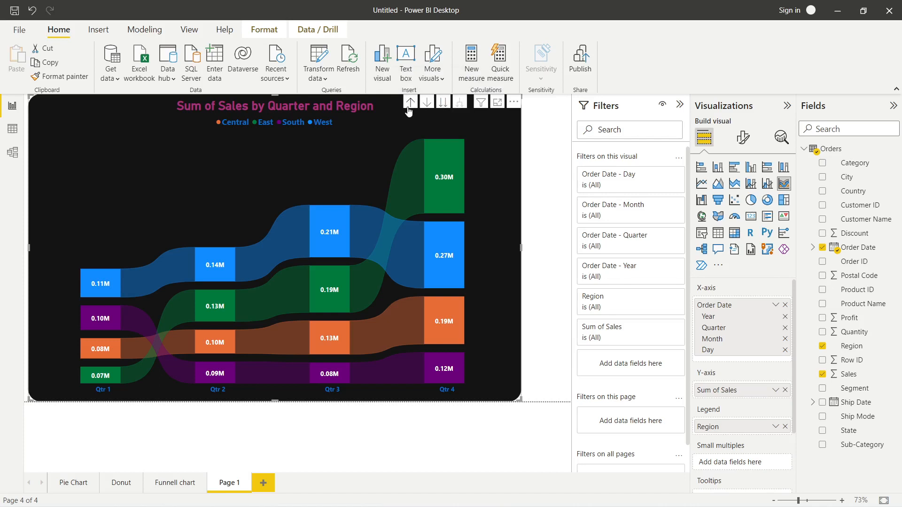
pyautogui.click(409, 101)
# Expand the ribbon chart's date hierarchy to Year, Quarter and Month to review regional sales, and drill back up to Year
pyautogui.click(459, 102)
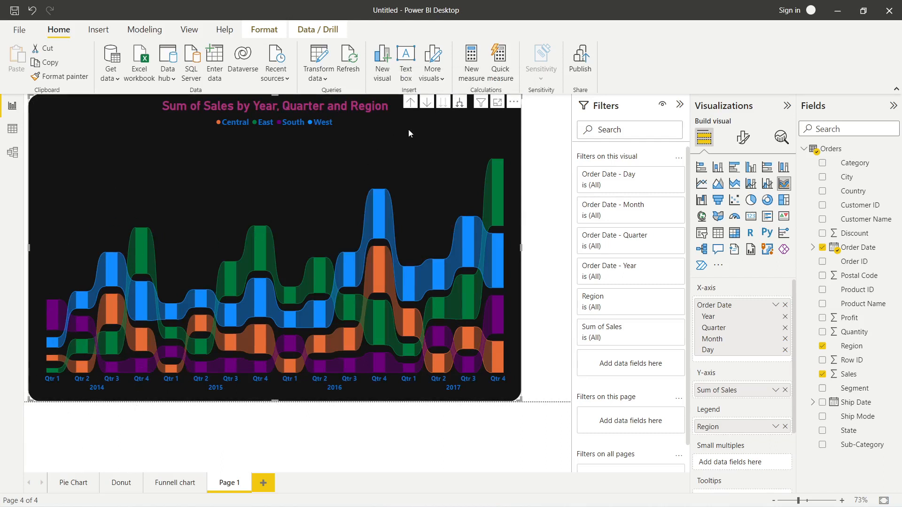
pyautogui.click(459, 107)
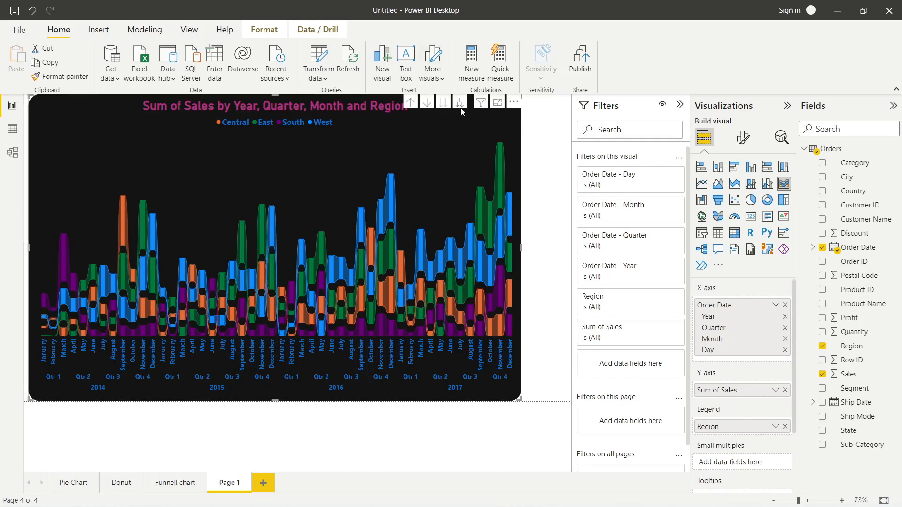
pyautogui.click(411, 103)
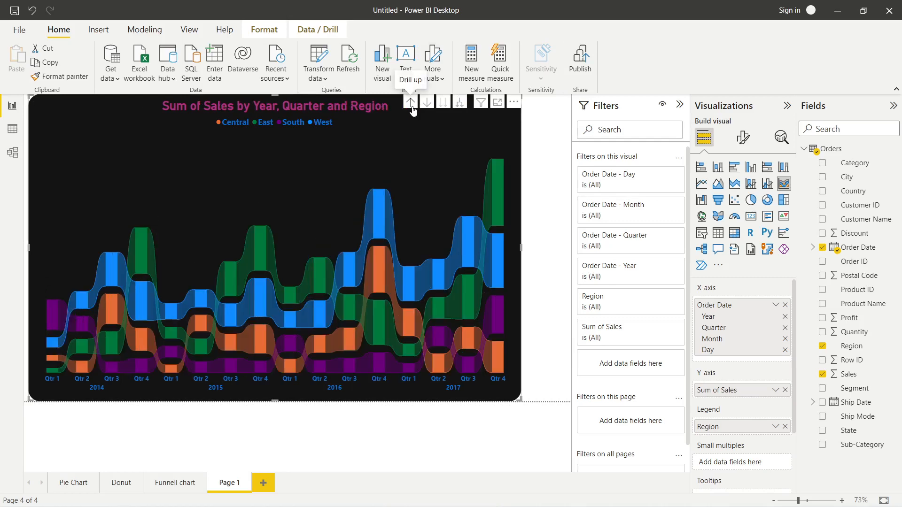
pyautogui.click(410, 104)
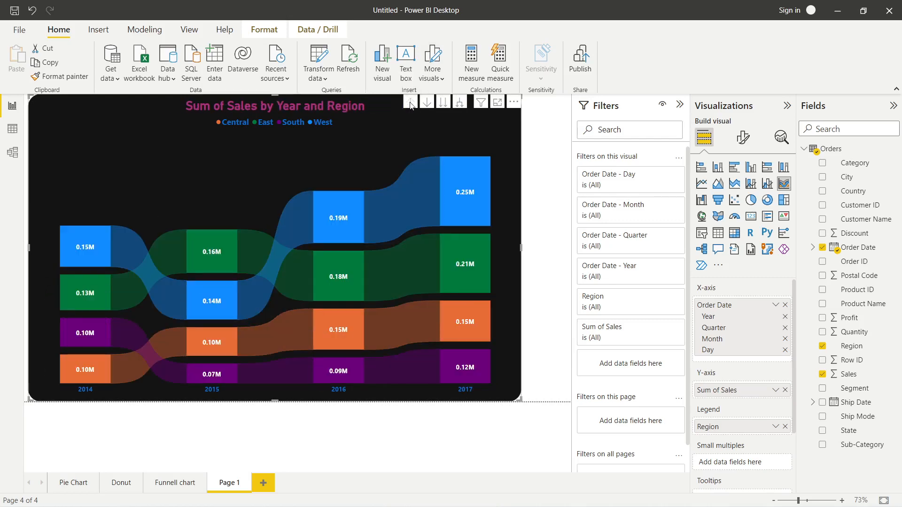
# Turn on drill mode for the ribbon chart, inspect West sales at the Quarter level, and return to Year
pyautogui.click(427, 103)
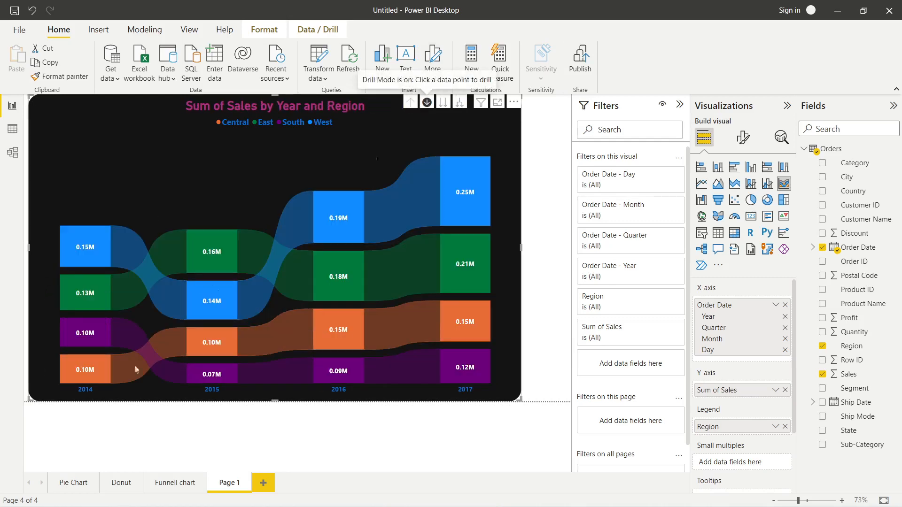
pyautogui.click(443, 102)
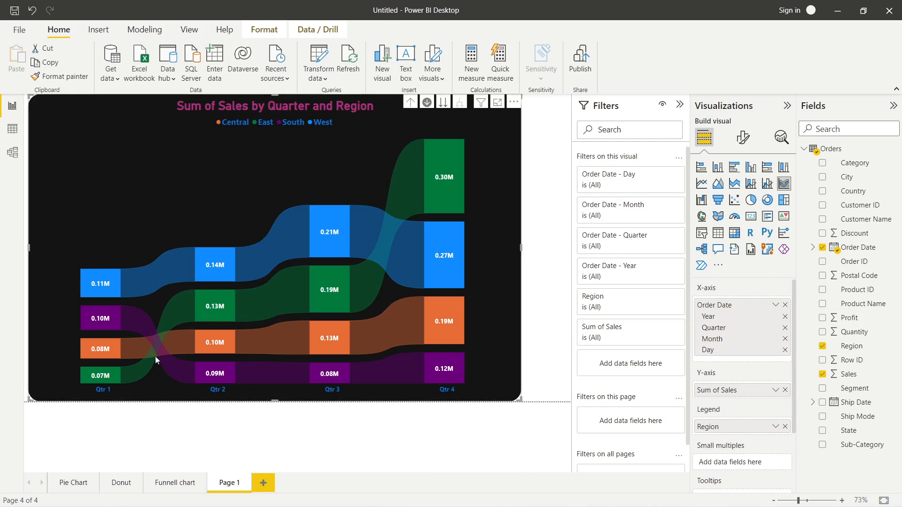
pyautogui.moveTo(241, 256)
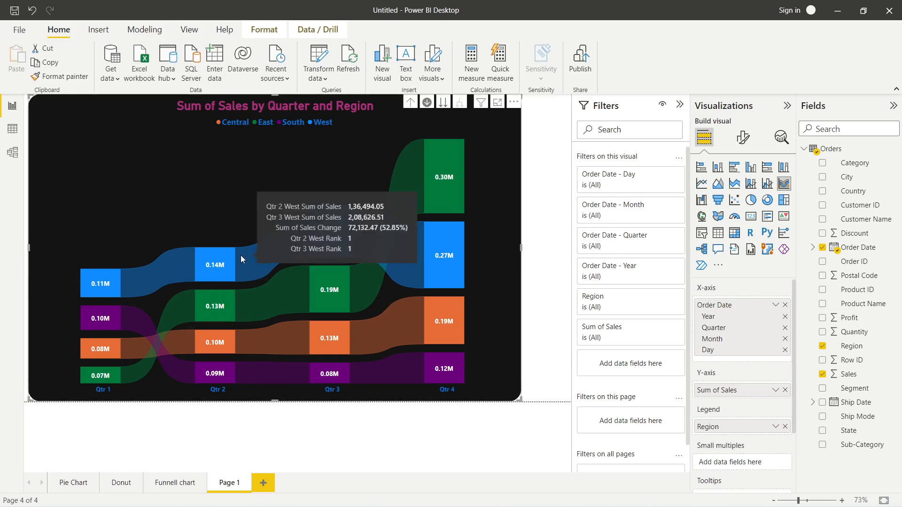
pyautogui.click(411, 103)
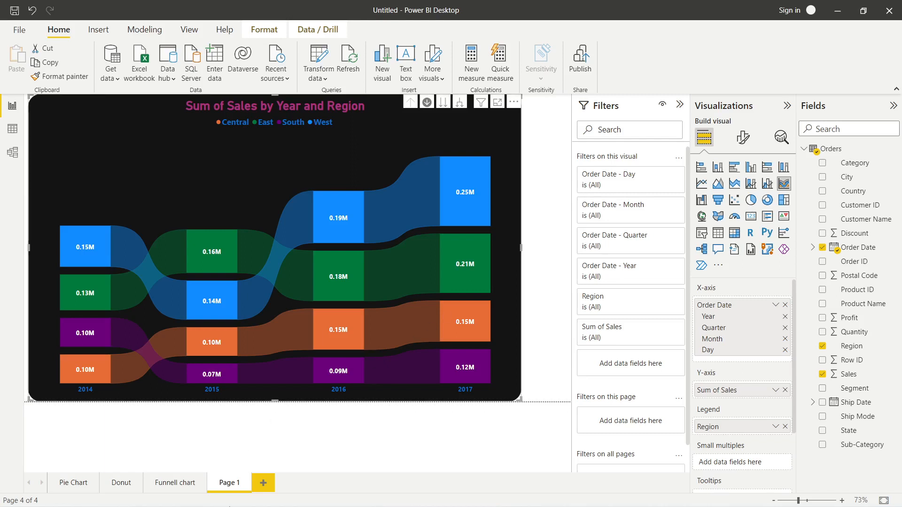
# Rename the report page Page 1 as Ribbon Chart
pyautogui.doubleClick(235, 485)
pyautogui.click(235, 482)
pyautogui.press('BackSpace')
pyautogui.press('BackSpace')
pyautogui.press('BackSpace')
pyautogui.press('BackSpace')
pyautogui.press('BackSpace')
pyautogui.write('Ribbon')
pyautogui.write(' Cah')
pyautogui.press('BackSpace')
pyautogui.press('BackSpace')
pyautogui.write('hart')
pyautogui.press('Return')
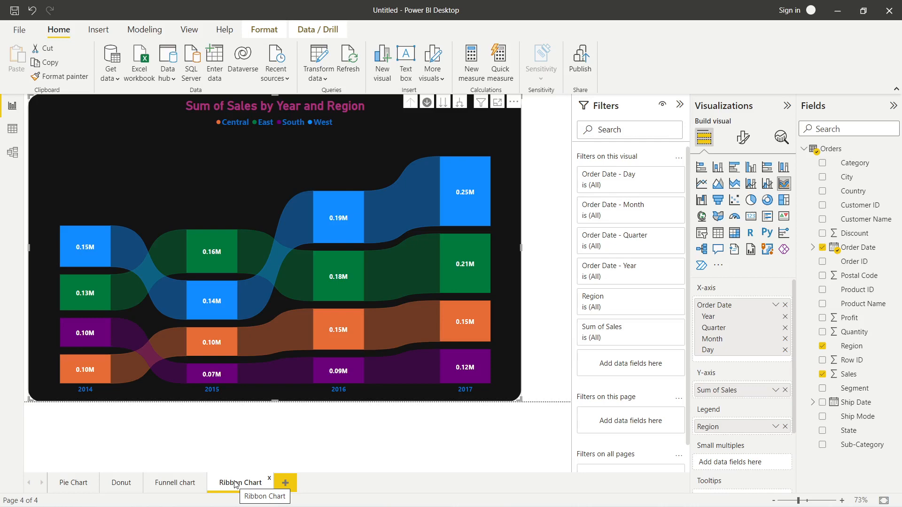
# Enlarge the page view to 90% and look over the whole ribbon chart
pyautogui.click(841, 500)
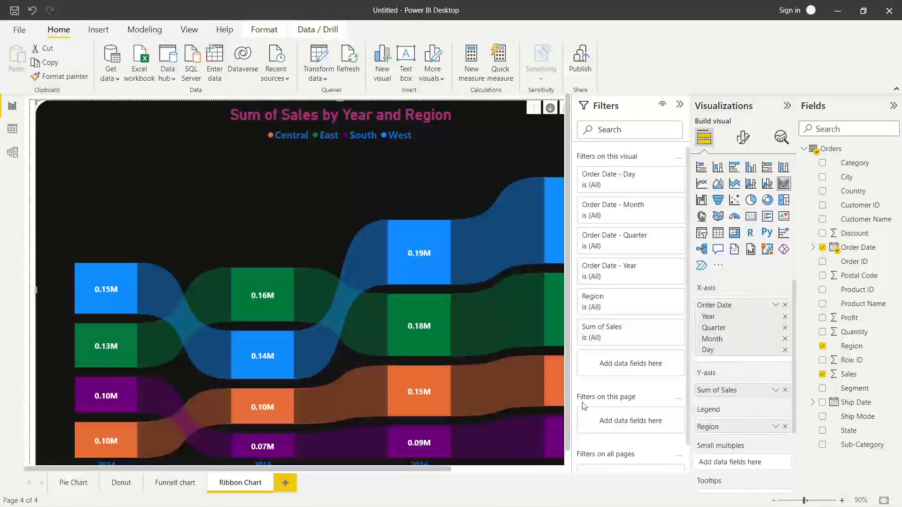
pyautogui.hscroll(3, 423, 320)
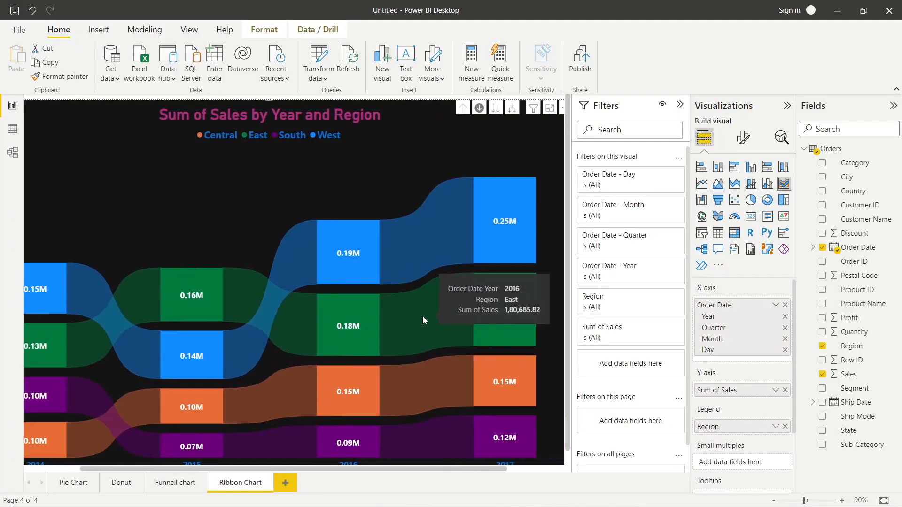
pyautogui.hscroll(-3, 423, 320)
pyautogui.scroll(-1, 423, 319)
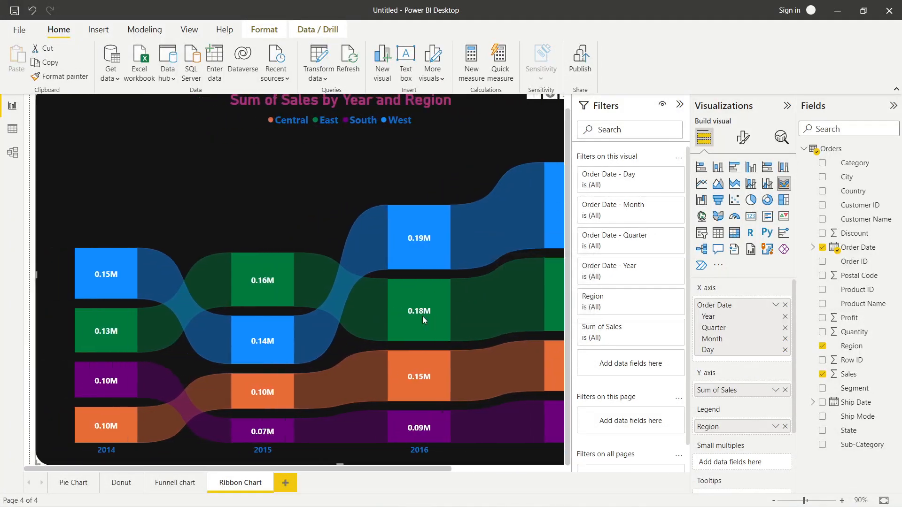